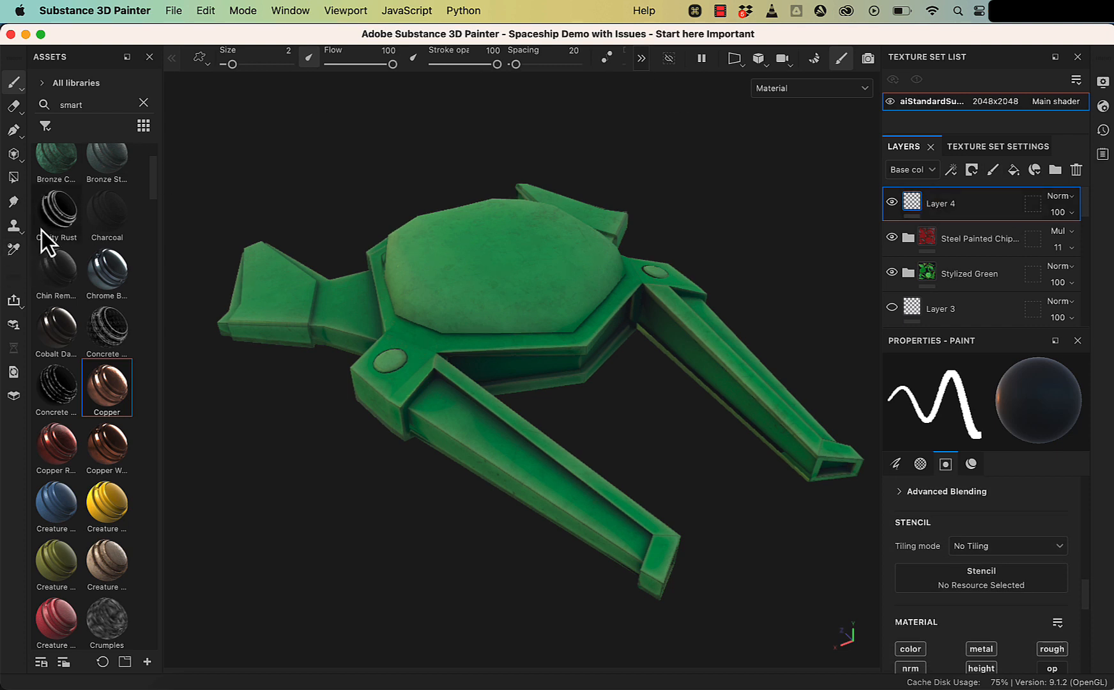
Set the paint brush size to 4.55.
{"action": "scroll", "coordinate": [41, 231], "scroll_direction": "up", "scroll_amount": 3}
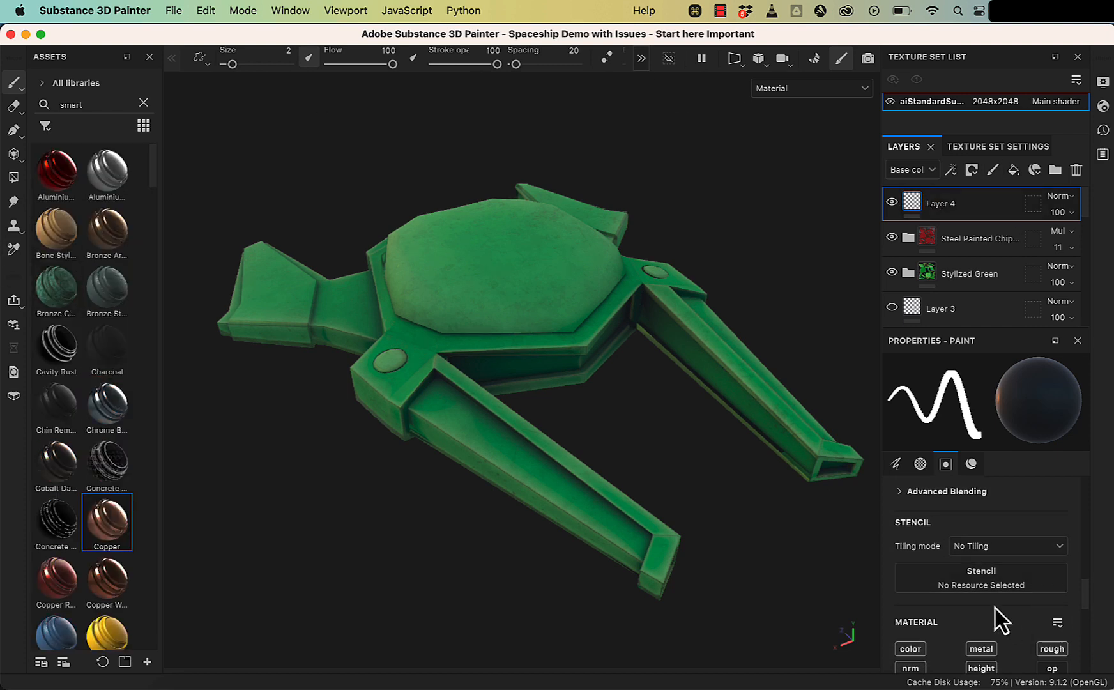
{"action": "scroll", "coordinate": [995, 608], "scroll_direction": "up", "scroll_amount": 10}
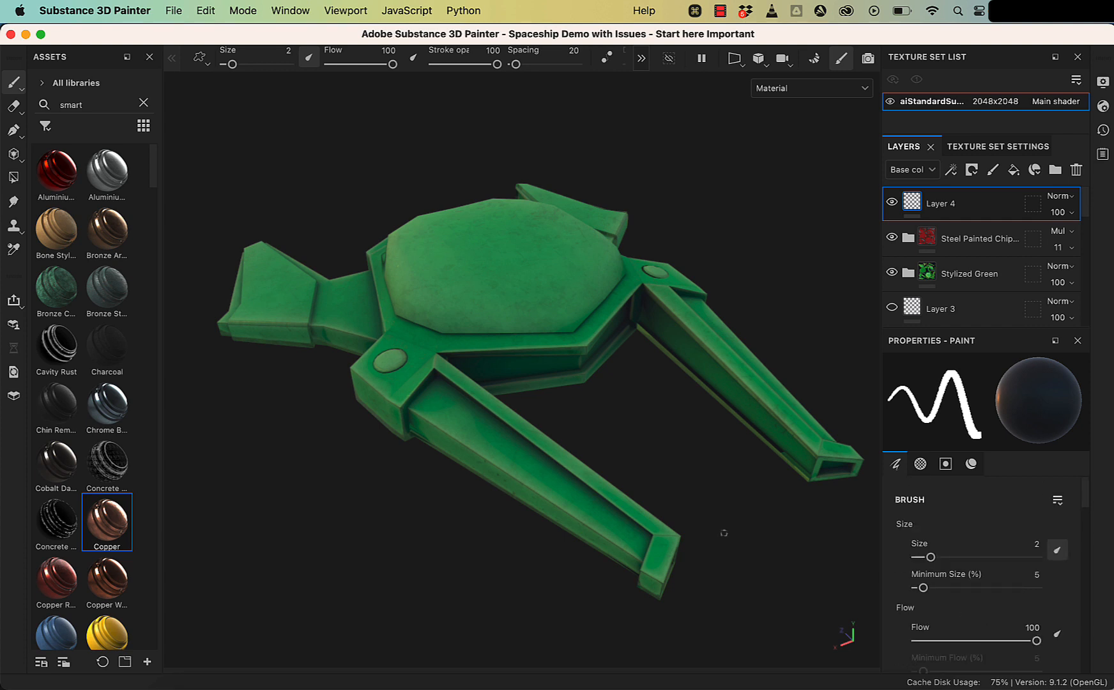
{"action": "mouse_move", "coordinate": [931, 558]}
{"action": "left_mouse_down"}
{"action": "mouse_move", "coordinate": [954, 561]}
{"action": "mouse_move", "coordinate": [940, 560]}
{"action": "left_mouse_up"}
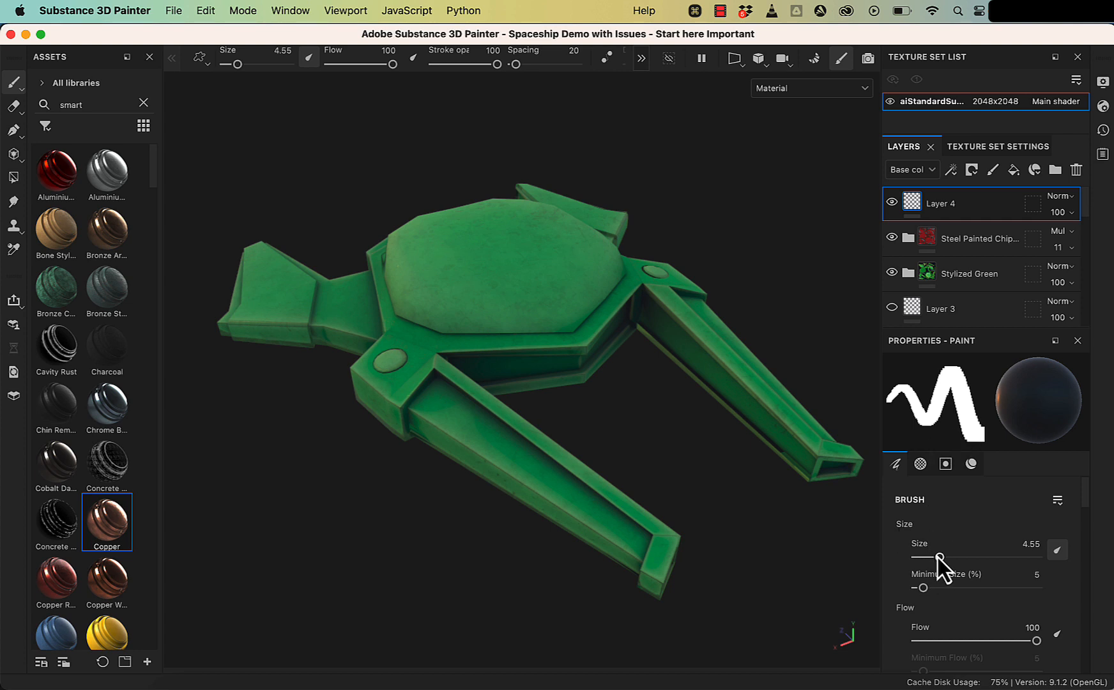
{"action": "mouse_move", "coordinate": [939, 557]}
{"action": "left_mouse_down"}
{"action": "mouse_move", "coordinate": [1004, 563]}
{"action": "mouse_move", "coordinate": [939, 566]}
{"action": "left_mouse_up"}
Set the brush alpha to the soft round Shape, then undo a trial stroke on the octagonal top plate.
{"action": "scroll", "coordinate": [956, 618], "scroll_direction": "down", "scroll_amount": 1}
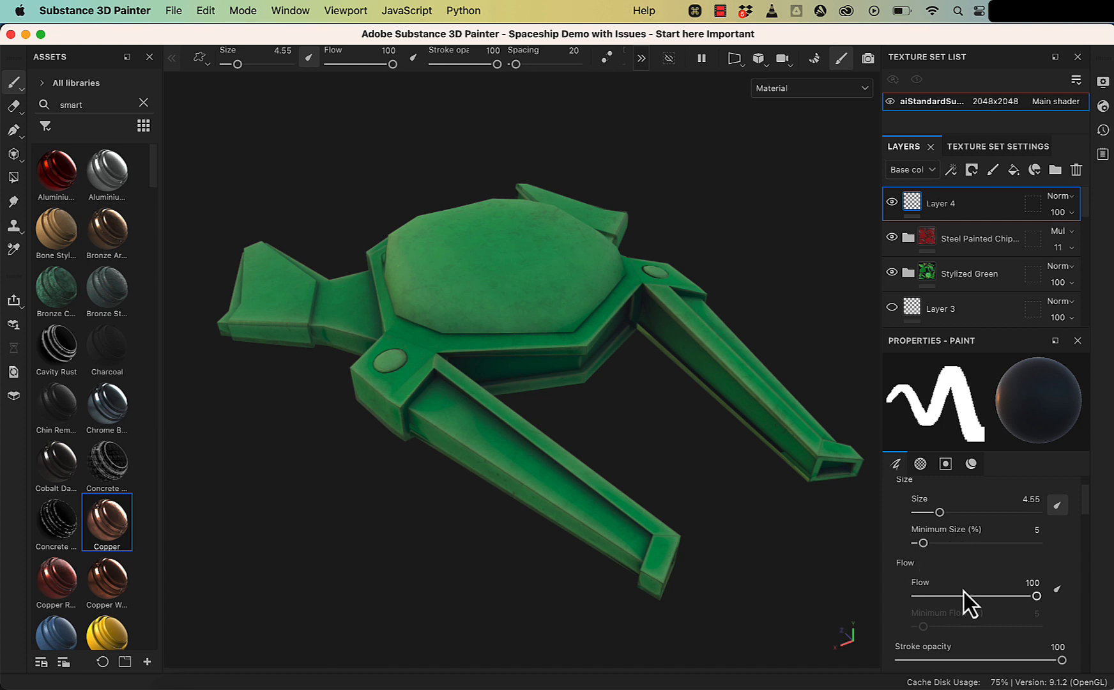
{"action": "scroll", "coordinate": [967, 599], "scroll_direction": "down", "scroll_amount": 2}
{"action": "scroll", "coordinate": [991, 590], "scroll_direction": "down", "scroll_amount": 5}
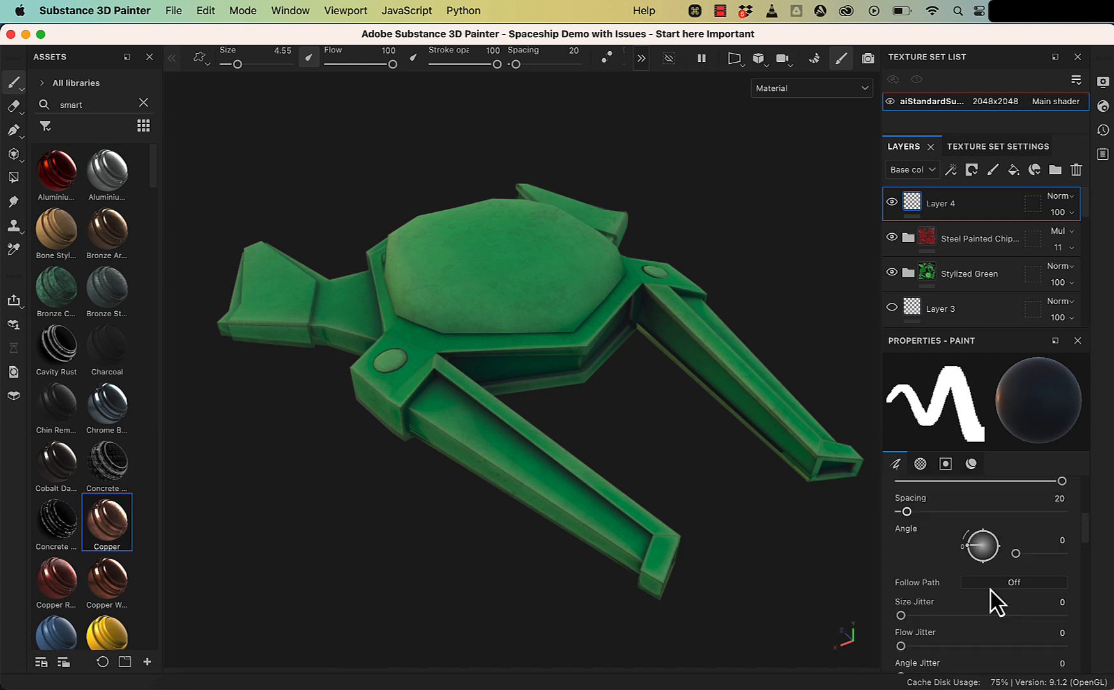
{"action": "scroll", "coordinate": [987, 594], "scroll_direction": "down", "scroll_amount": 6}
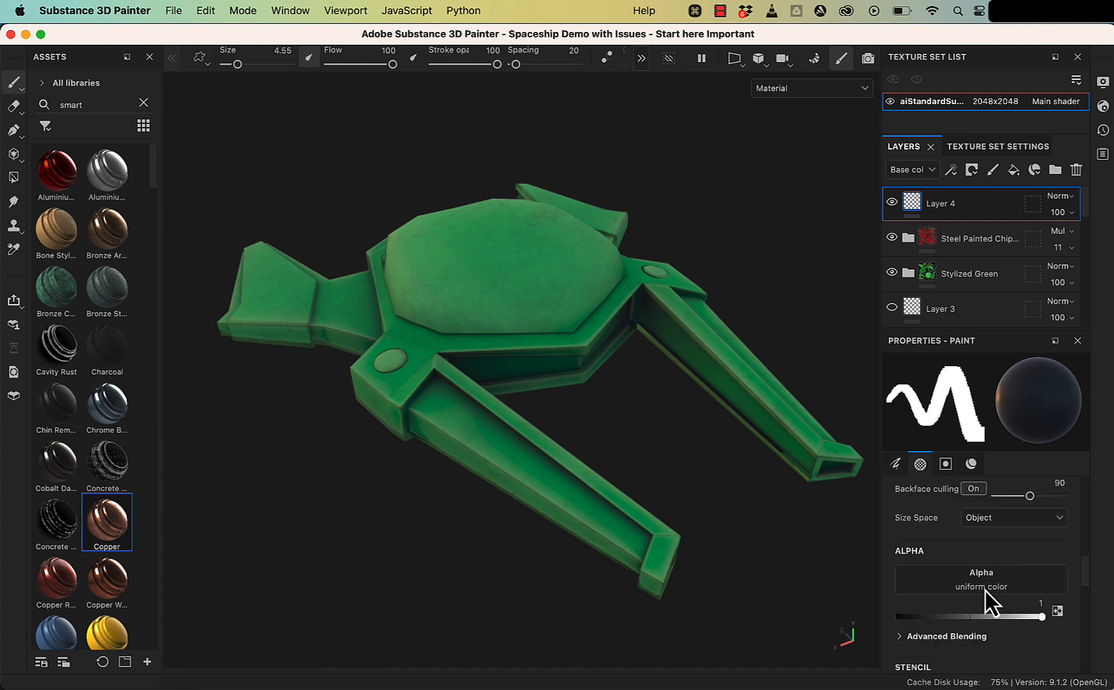
{"action": "scroll", "coordinate": [950, 493], "scroll_direction": "up", "scroll_amount": 1}
{"action": "left_click", "coordinate": [968, 541]}
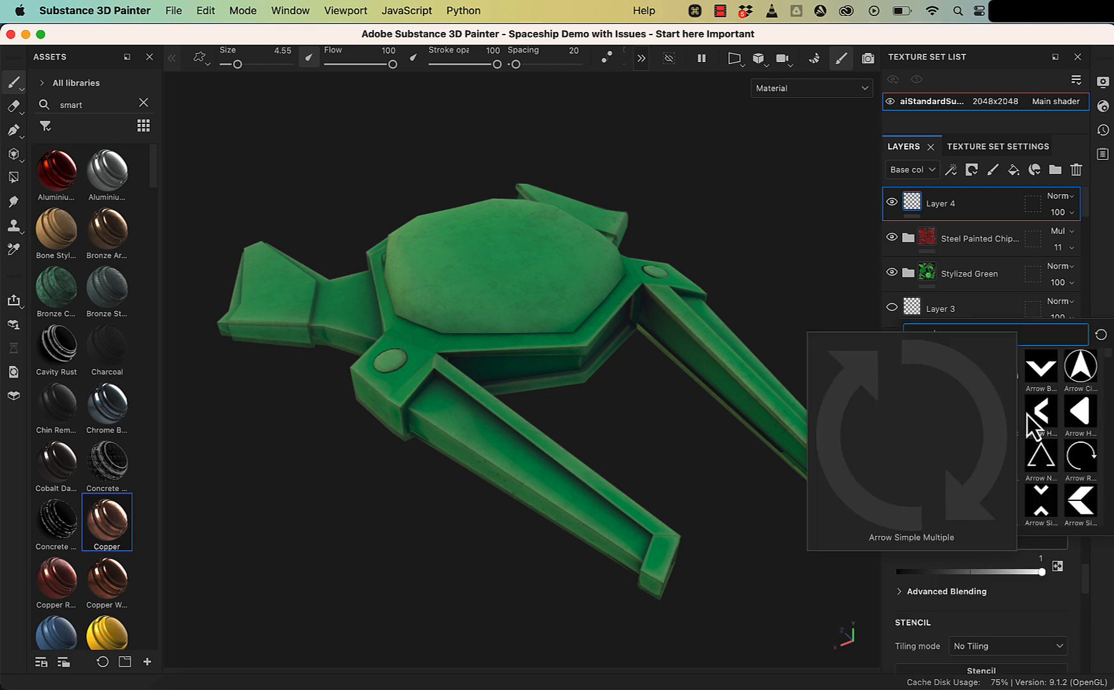
{"action": "scroll", "coordinate": [1080, 427], "scroll_direction": "down", "scroll_amount": 5}
{"action": "left_click_drag", "start_coordinate": [1110, 385], "coordinate": [1110, 475]}
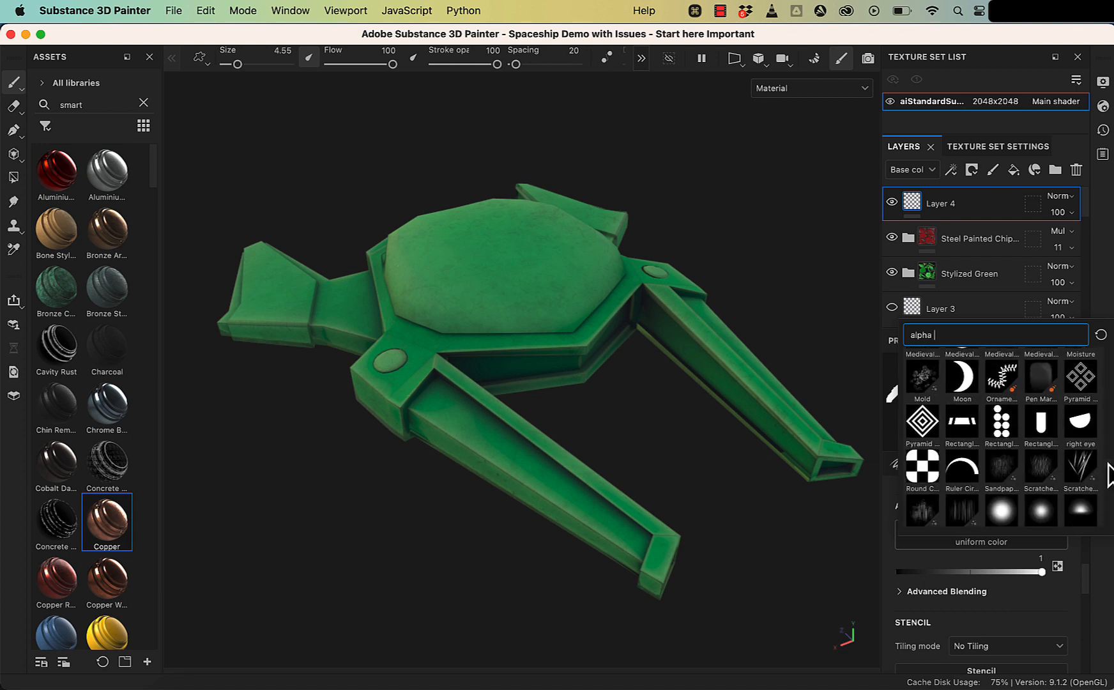
{"action": "left_click", "coordinate": [1011, 507]}
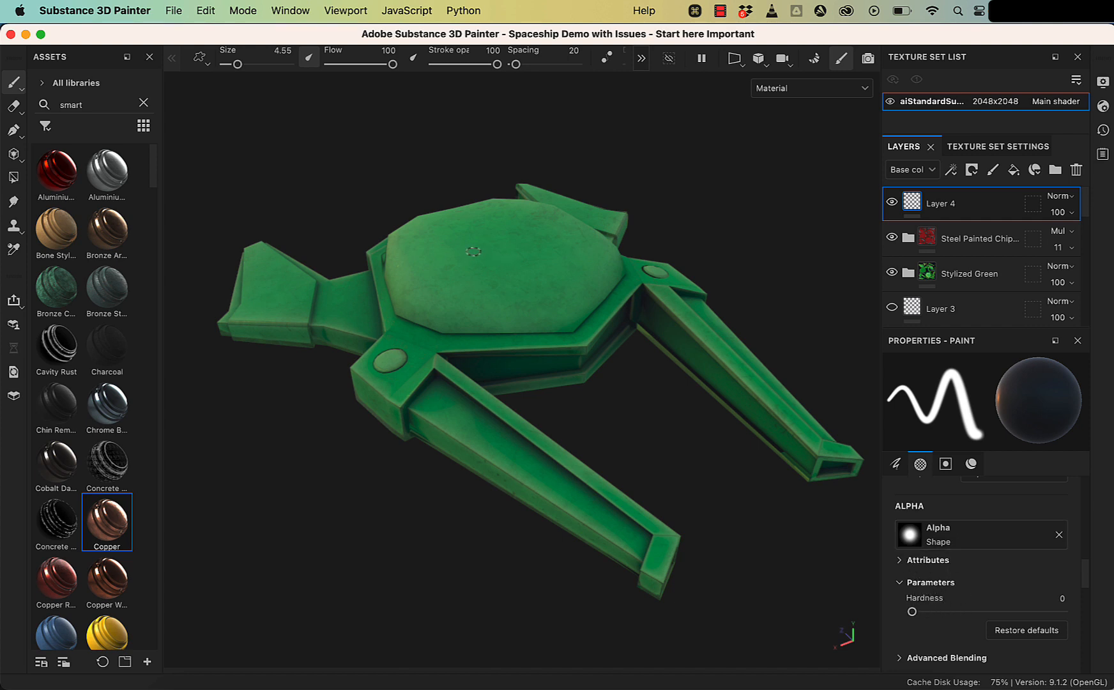
{"action": "mouse_move", "coordinate": [435, 240]}
{"action": "left_mouse_down"}
{"action": "mouse_move", "coordinate": [505, 229]}
{"action": "mouse_move", "coordinate": [425, 281]}
{"action": "mouse_move", "coordinate": [562, 243]}
{"action": "left_mouse_up"}
{"action": "key", "text": "super+z"}
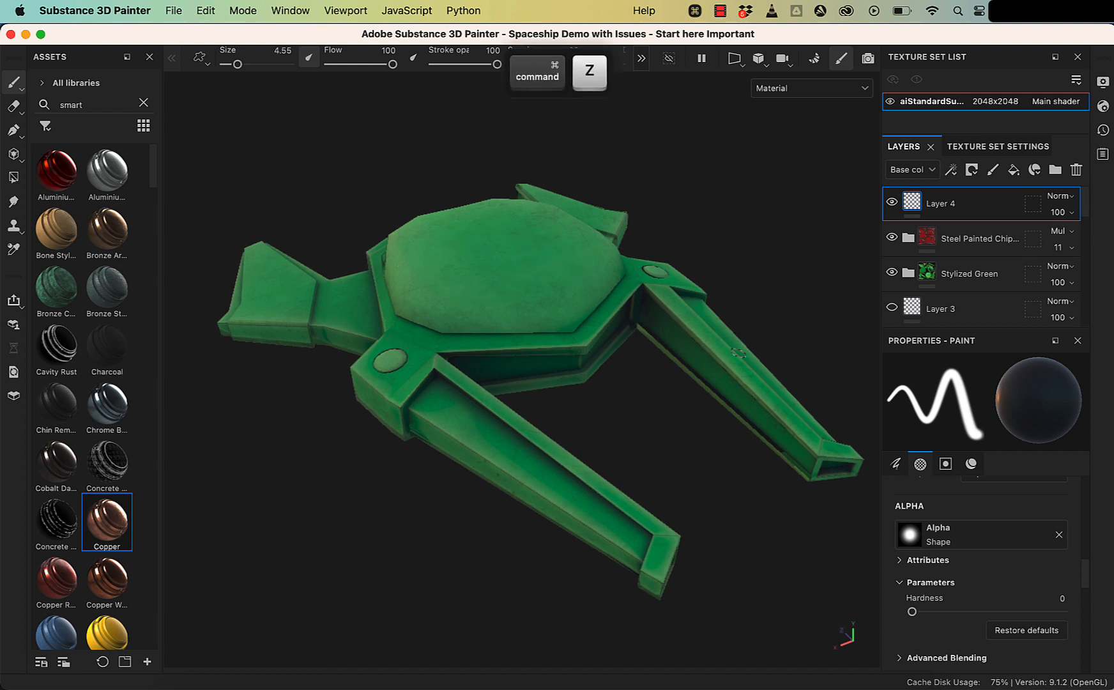
Set the brush material's base color to red AD2828.
{"action": "scroll", "coordinate": [983, 563], "scroll_direction": "down", "scroll_amount": 10}
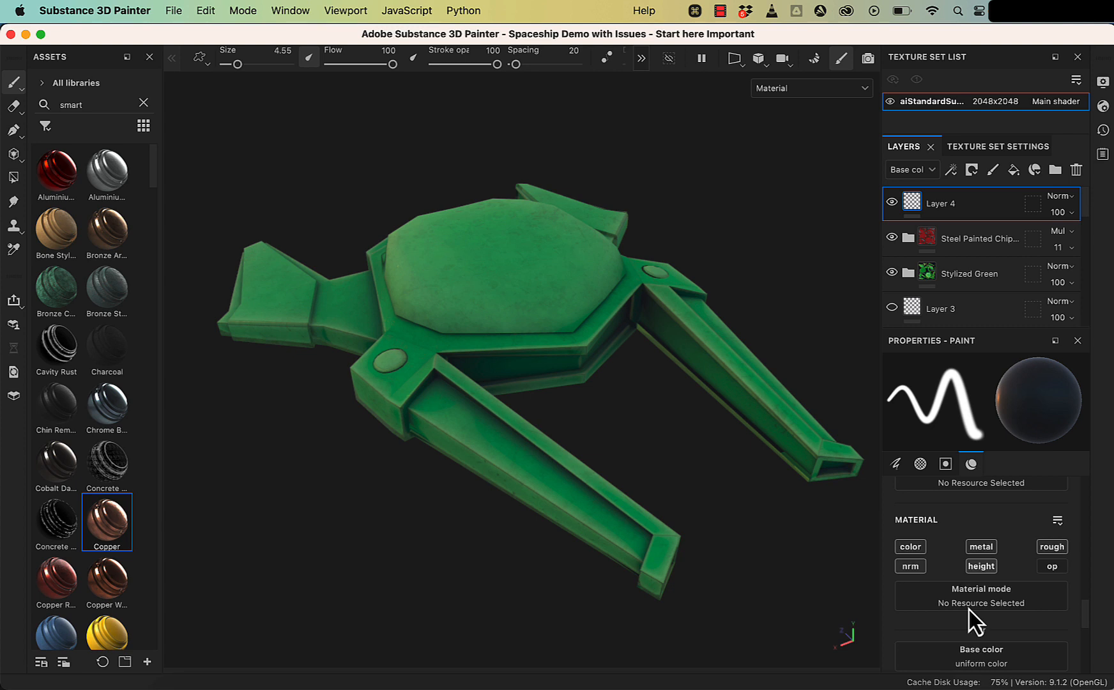
{"action": "scroll", "coordinate": [968, 610], "scroll_direction": "down", "scroll_amount": 3}
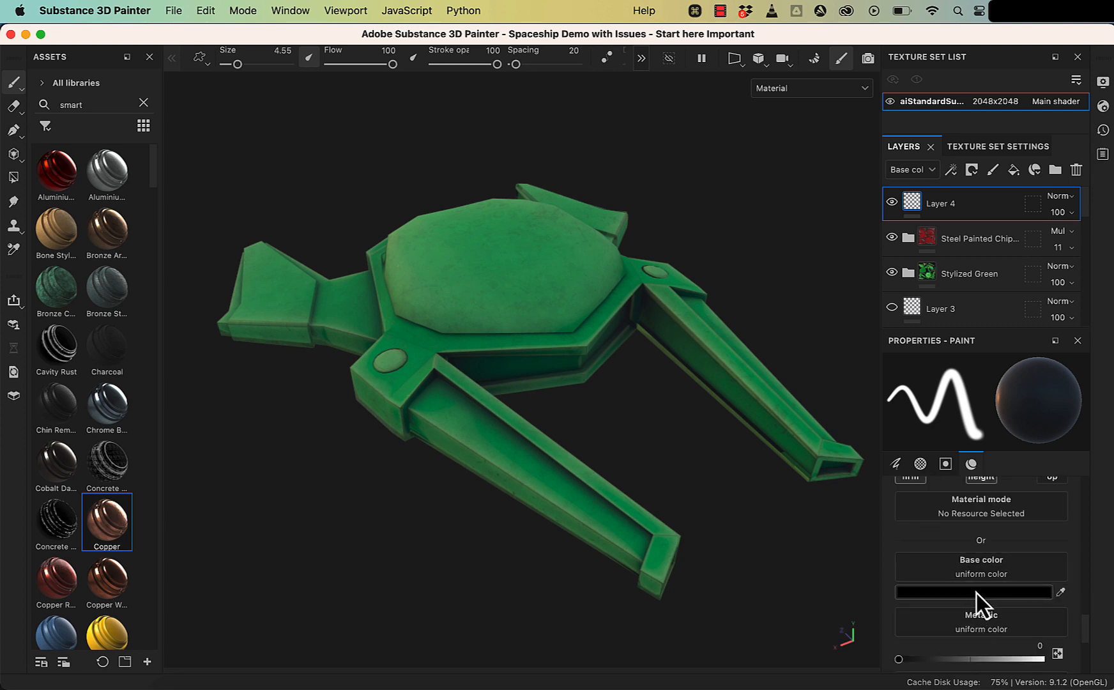
{"action": "left_click", "coordinate": [975, 593]}
{"action": "left_click", "coordinate": [892, 344]}
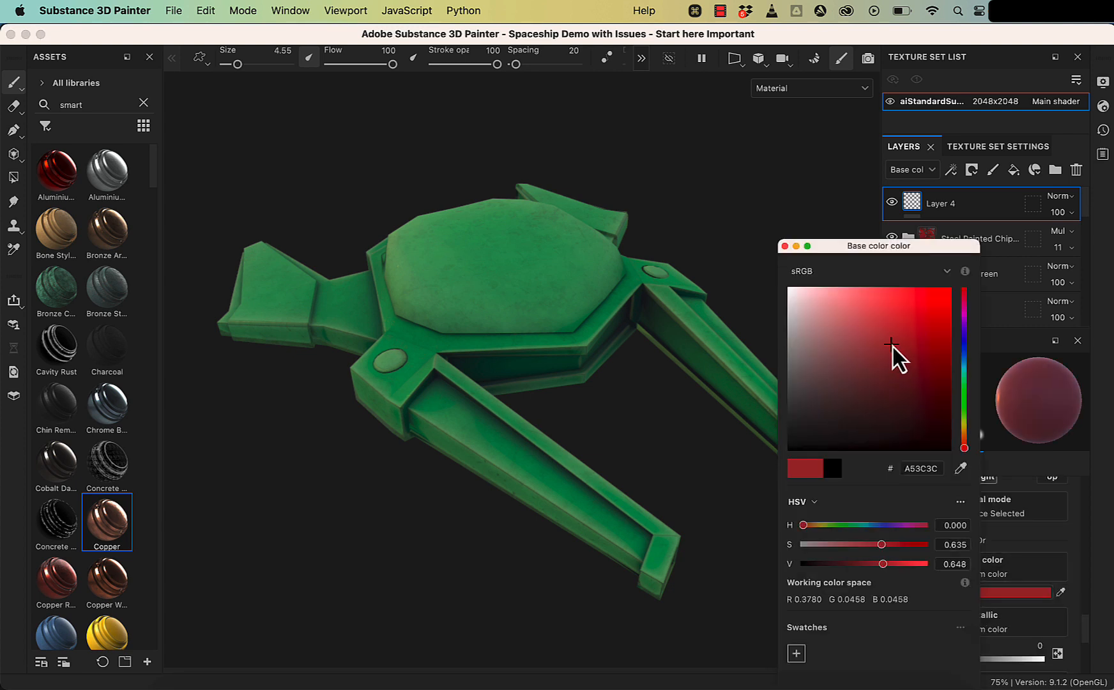
{"action": "left_click_drag", "start_coordinate": [893, 348], "coordinate": [914, 341]}
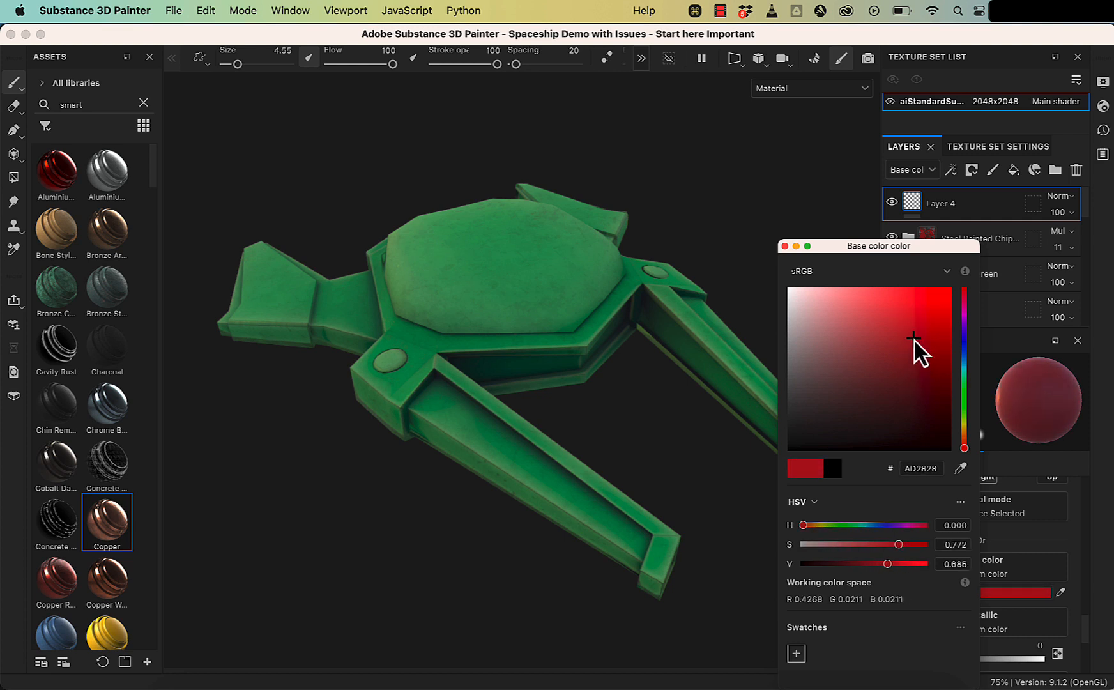
{"action": "left_click", "coordinate": [785, 246]}
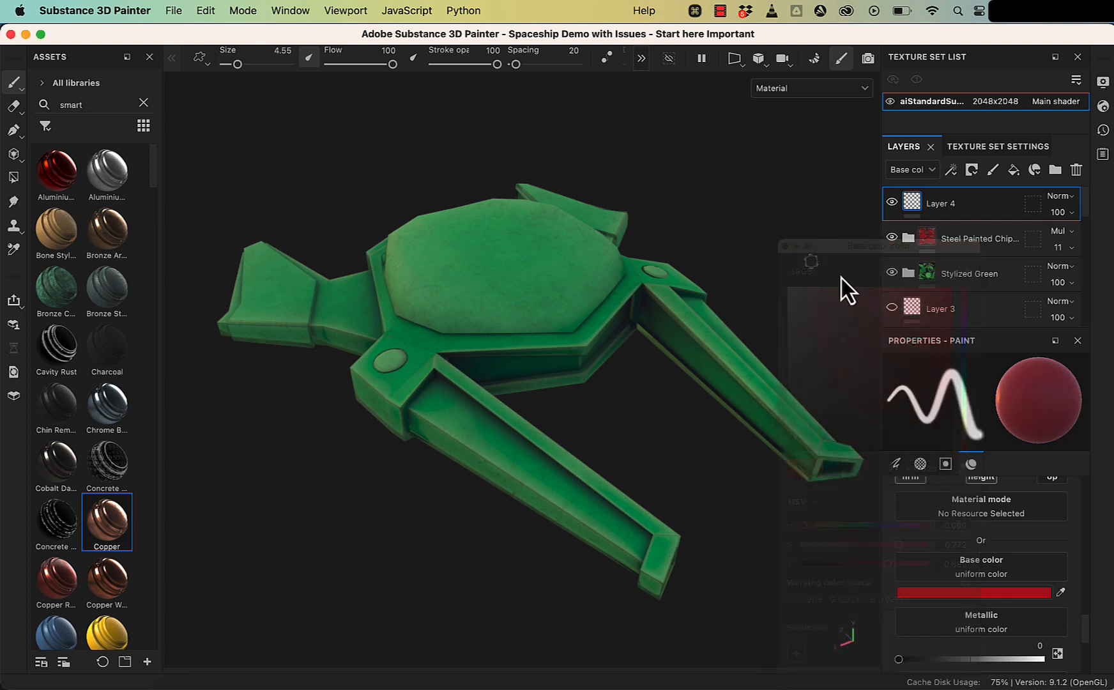
Set the brush material's metallic to 0.6683 and roughness to 0.3668, undoing the trial stroke on the arm.
{"action": "left_click_drag", "start_coordinate": [900, 660], "coordinate": [995, 667]}
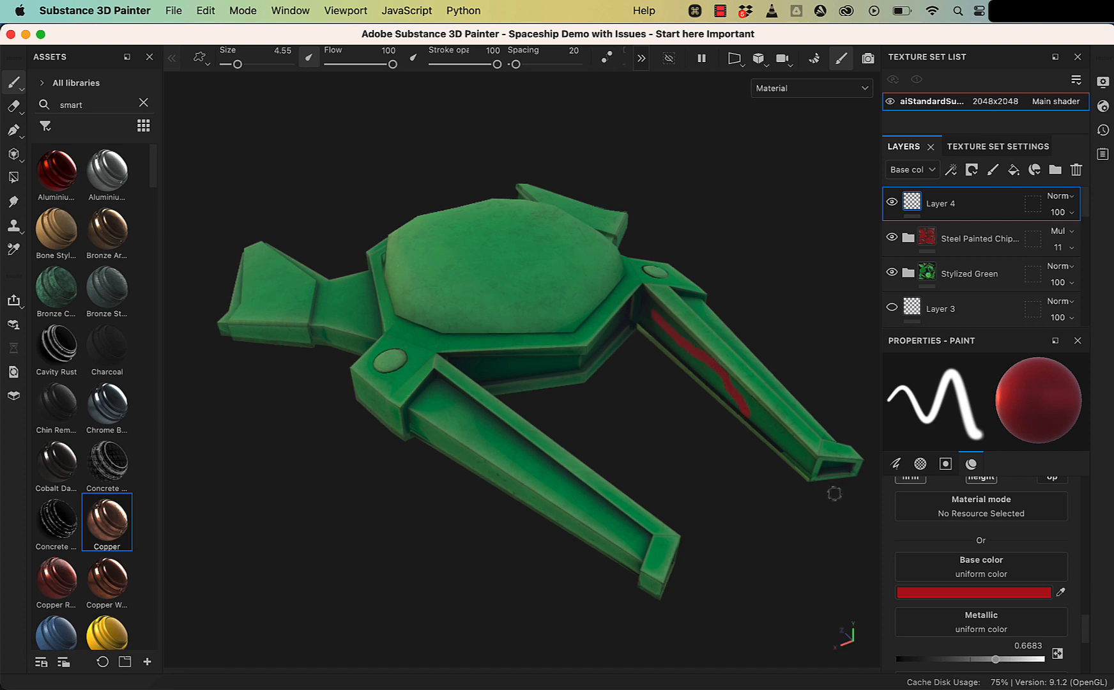
{"action": "key", "text": "super+z"}
{"action": "scroll", "coordinate": [961, 594], "scroll_direction": "down", "scroll_amount": 5}
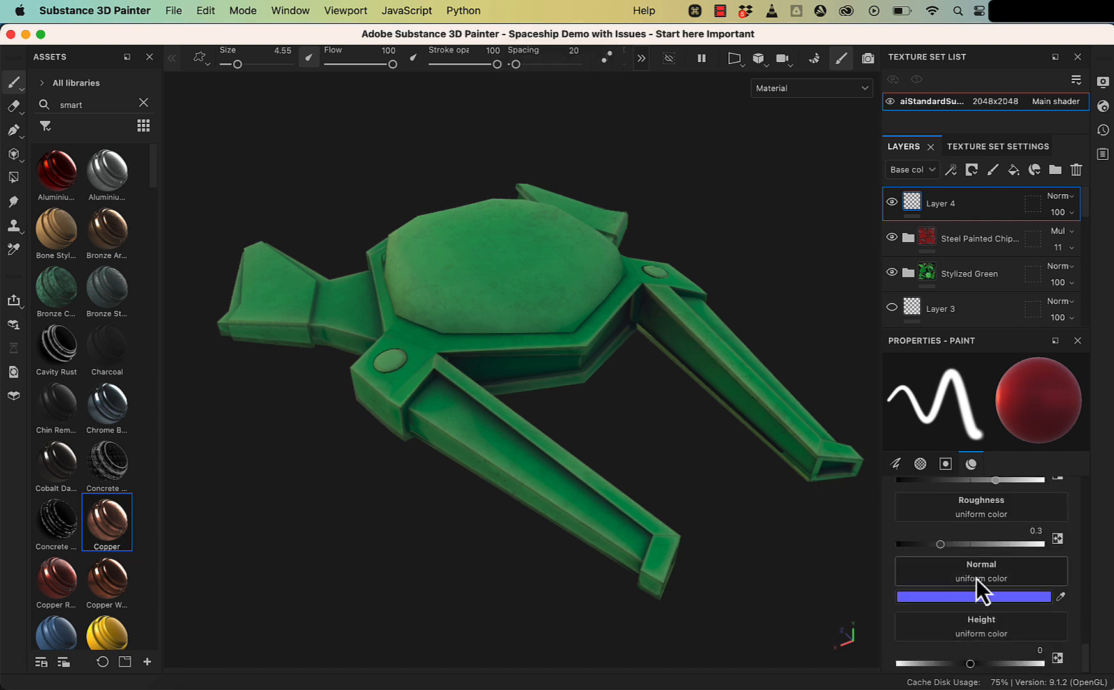
{"action": "mouse_move", "coordinate": [943, 545]}
{"action": "left_mouse_down"}
{"action": "mouse_move", "coordinate": [981, 549]}
{"action": "mouse_move", "coordinate": [929, 550]}
{"action": "mouse_move", "coordinate": [950, 545]}
{"action": "left_mouse_up"}
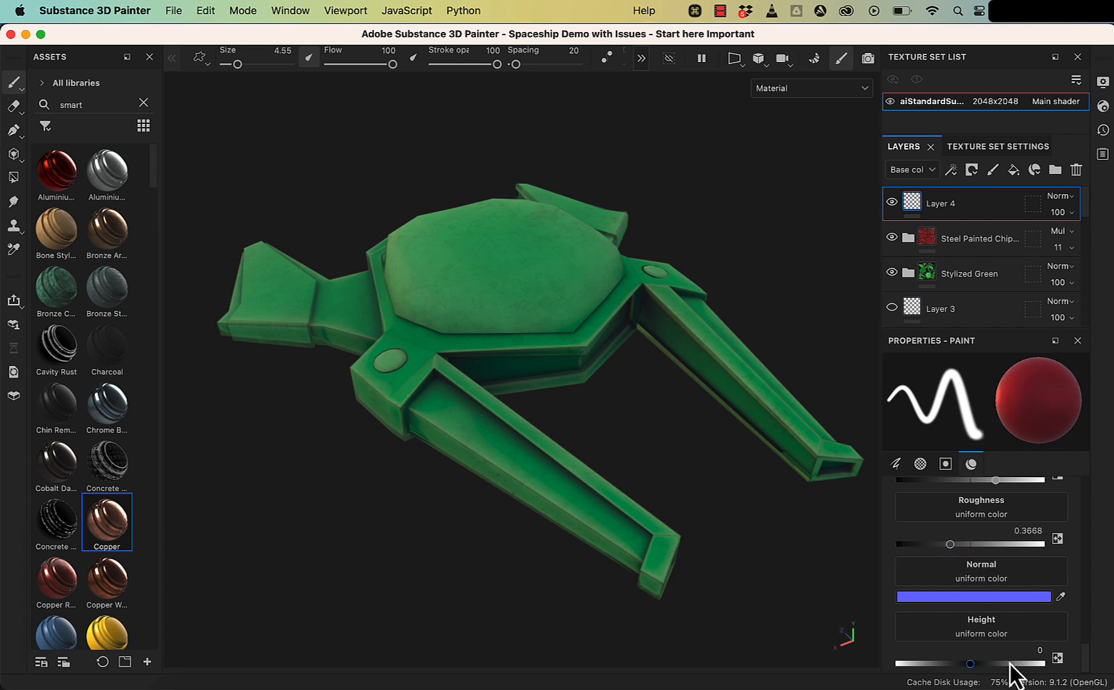
Set the material height to -0.6482 and the brush size to 24.28, and undo a trial dab on the top plate.
{"action": "scroll", "coordinate": [990, 630], "scroll_direction": "down", "scroll_amount": 1}
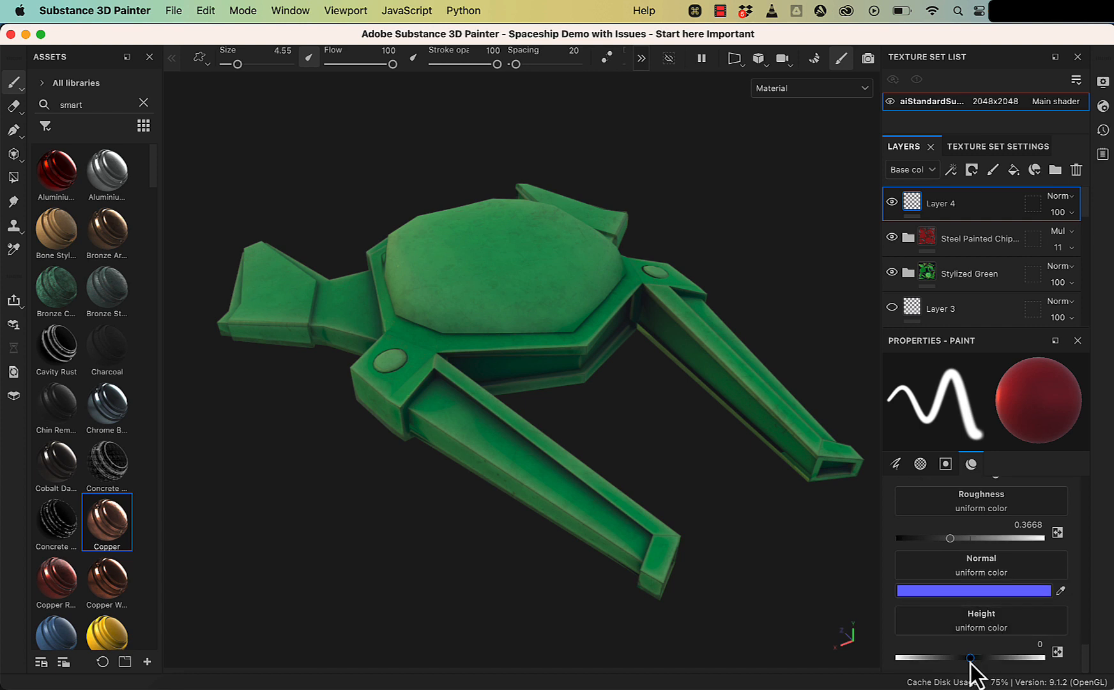
{"action": "left_click_drag", "start_coordinate": [970, 662], "coordinate": [922, 658]}
{"action": "left_click_drag", "start_coordinate": [243, 64], "coordinate": [256, 64]}
{"action": "left_click", "coordinate": [508, 276]}
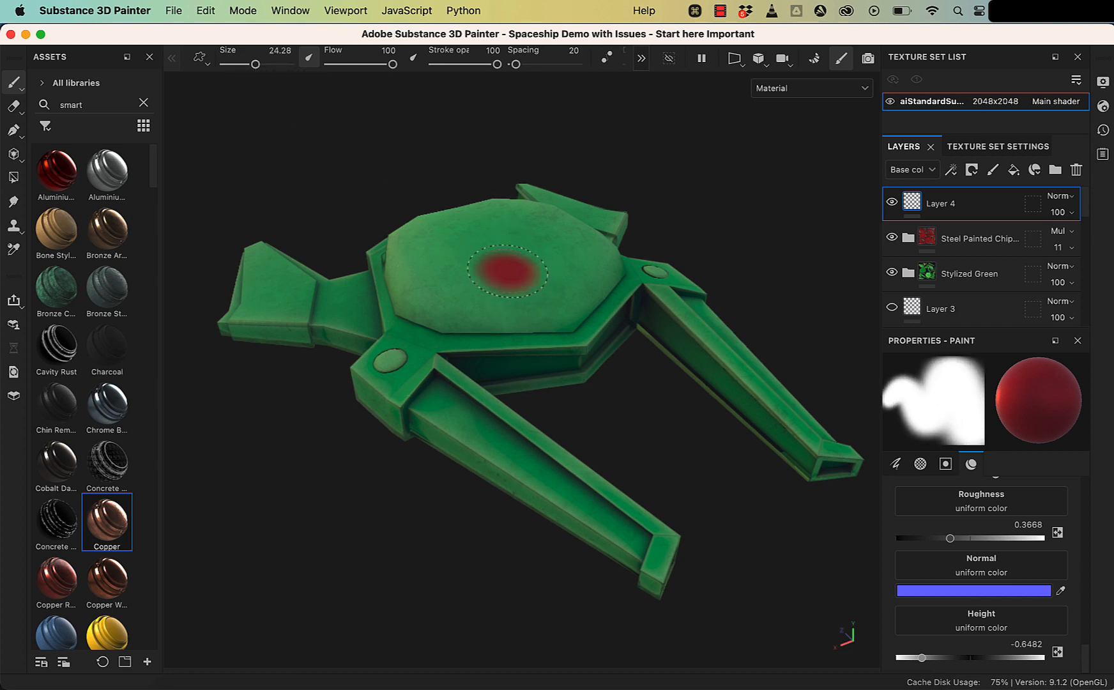
{"action": "key", "text": "alt"}
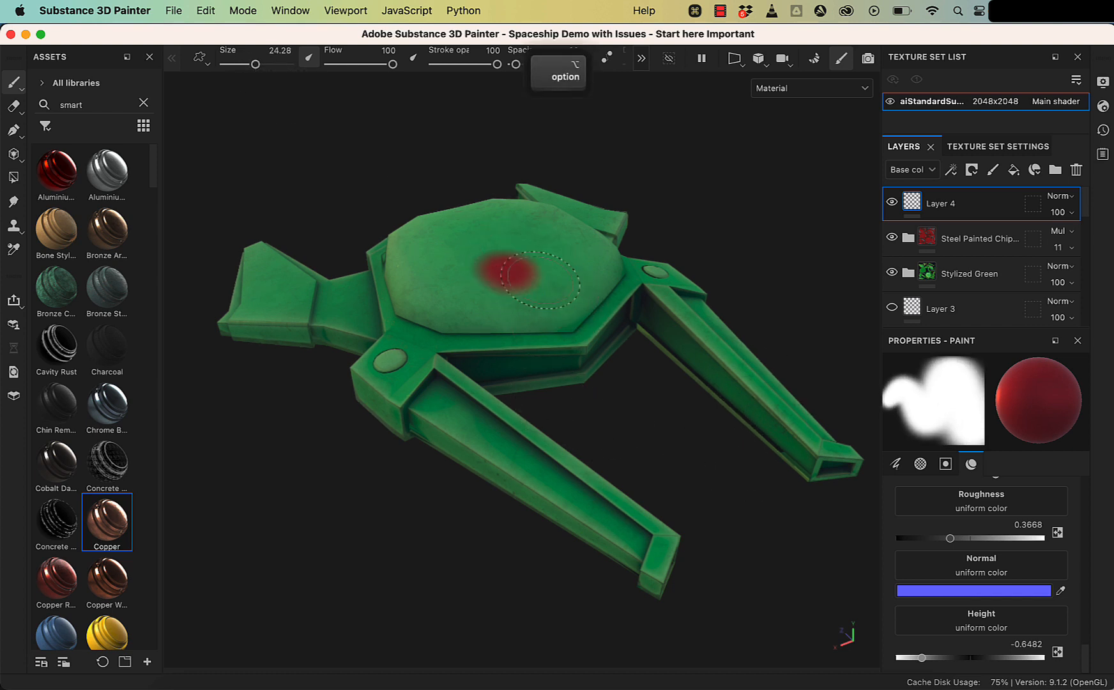
{"action": "mouse_move", "coordinate": [572, 311]}
{"action": "left_mouse_down", "text": "alt"}
{"action": "mouse_move", "coordinate": [589, 440]}
{"action": "mouse_move", "coordinate": [495, 269]}
{"action": "left_mouse_up", "text": "alt"}
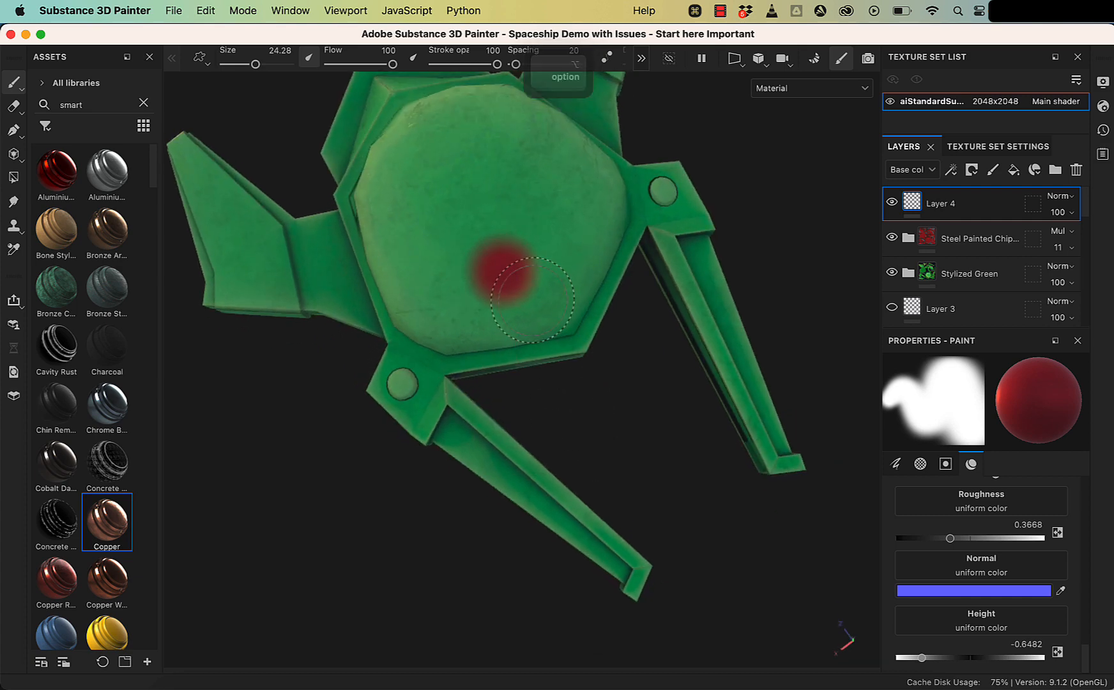
{"action": "left_click_drag", "start_coordinate": [641, 428], "coordinate": [641, 240], "text": "alt"}
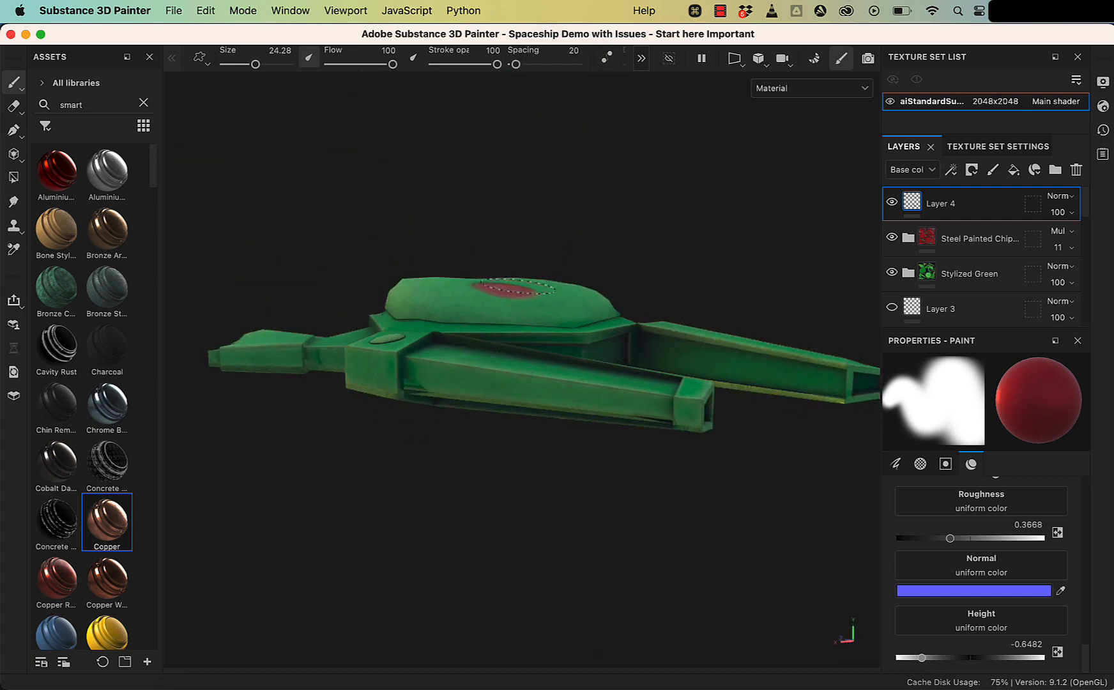
{"action": "key", "text": "super+z"}
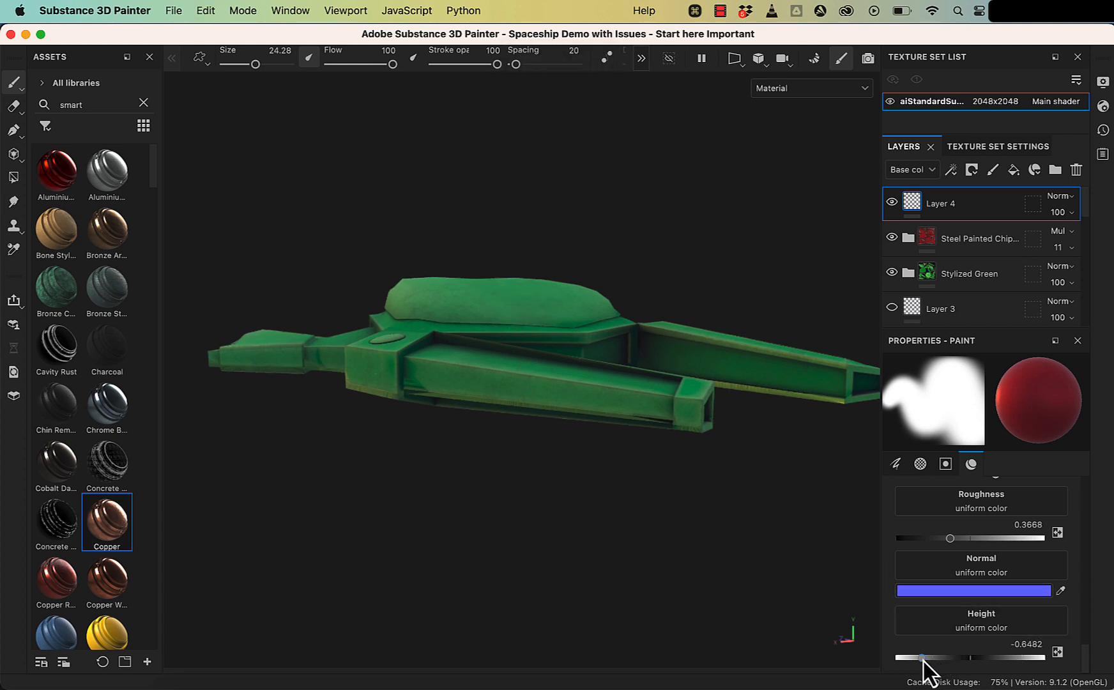
Set the material height to 0.7487, stamp a trial dab on the top plate, and undo it.
{"action": "left_click_drag", "start_coordinate": [922, 658], "coordinate": [1025, 657]}
{"action": "left_click", "coordinate": [503, 291]}
{"action": "right_click_drag", "start_coordinate": [599, 288], "coordinate": [1058, 671], "text": "alt"}
{"action": "left_click_drag", "start_coordinate": [715, 426], "coordinate": [716, 499], "text": "alt"}
{"action": "key", "text": "super+z"}
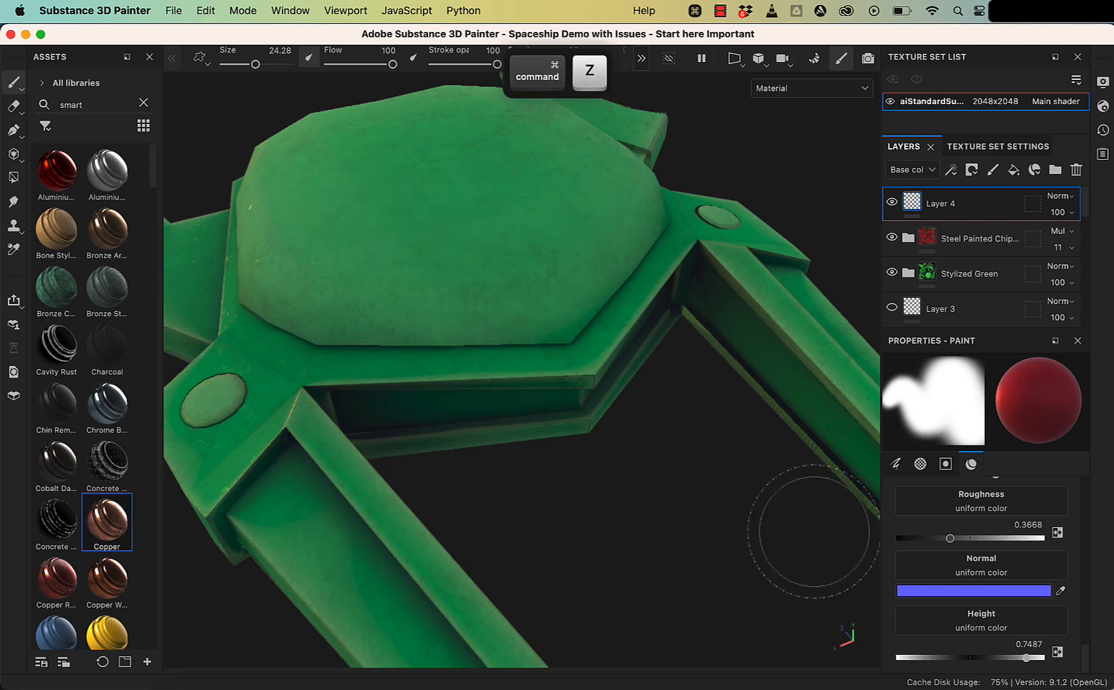
Assign the Screw Security Hexagon texture to the brush's normal channel and stamp it once on the top plate.
{"action": "left_click", "coordinate": [994, 571]}
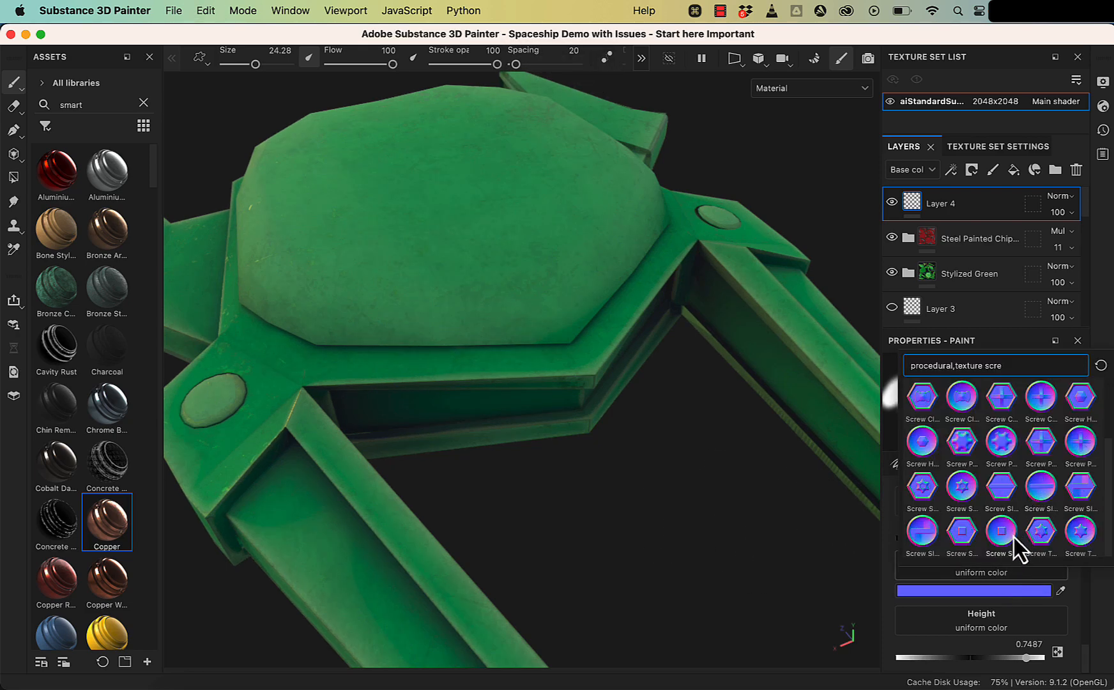
{"action": "left_click", "coordinate": [925, 493]}
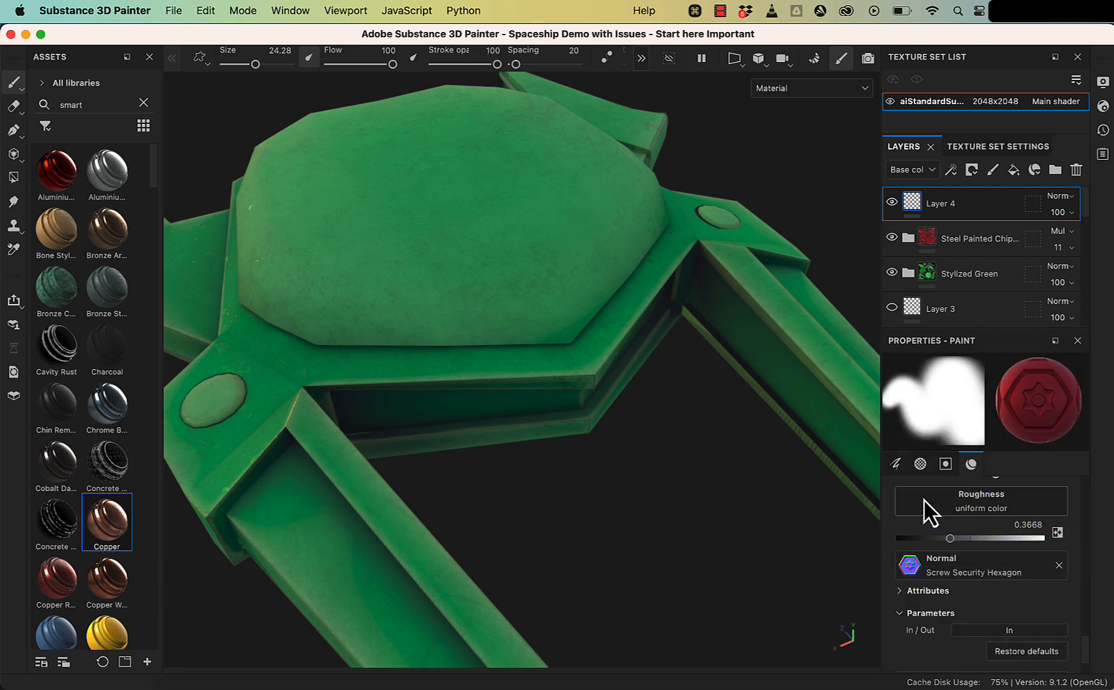
{"action": "left_click", "coordinate": [478, 199]}
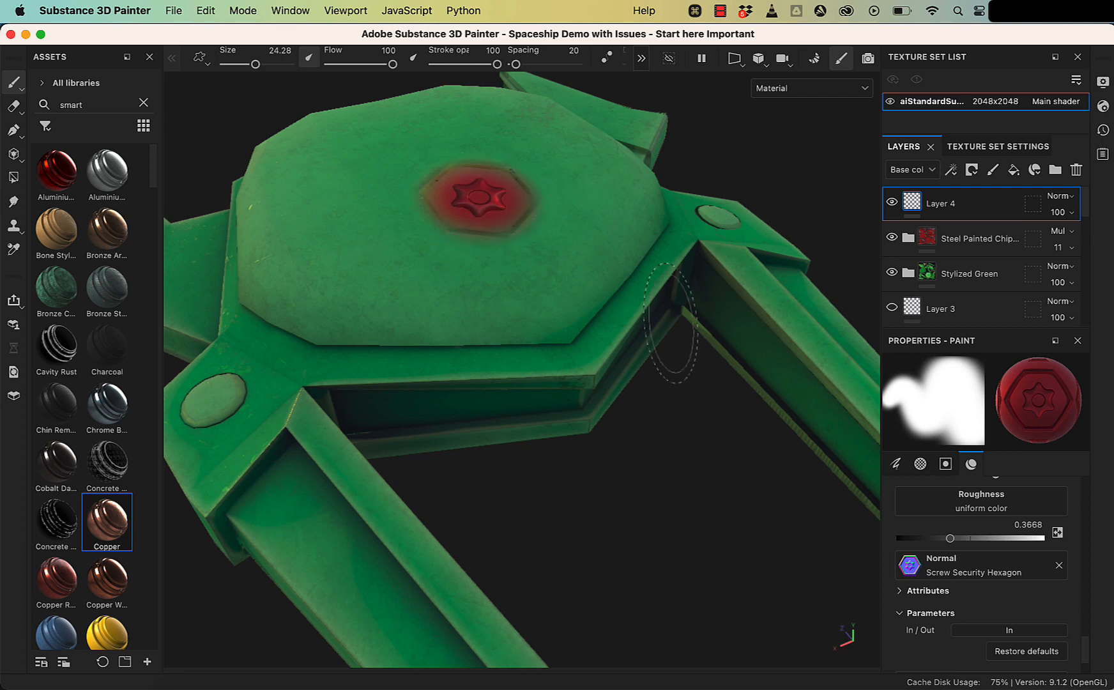
{"action": "mouse_move", "coordinate": [624, 344]}
{"action": "left_mouse_down", "text": "alt"}
{"action": "mouse_move", "coordinate": [599, 484]}
{"action": "mouse_move", "coordinate": [584, 211]}
{"action": "mouse_move", "coordinate": [594, 205]}
{"action": "mouse_move", "coordinate": [621, 323]}
{"action": "mouse_move", "coordinate": [517, 331]}
{"action": "left_mouse_up", "text": "alt"}
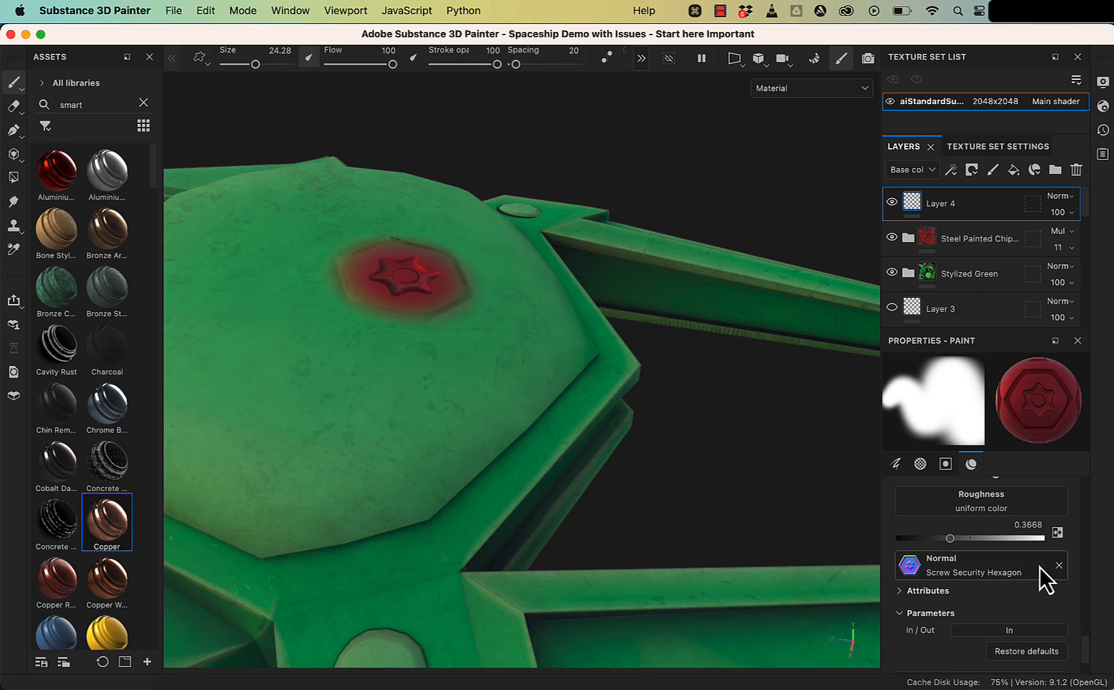
Remove the Screw Security Hexagon texture from the normal channel and return the height to its neutral middle value.
{"action": "left_click", "coordinate": [1058, 566]}
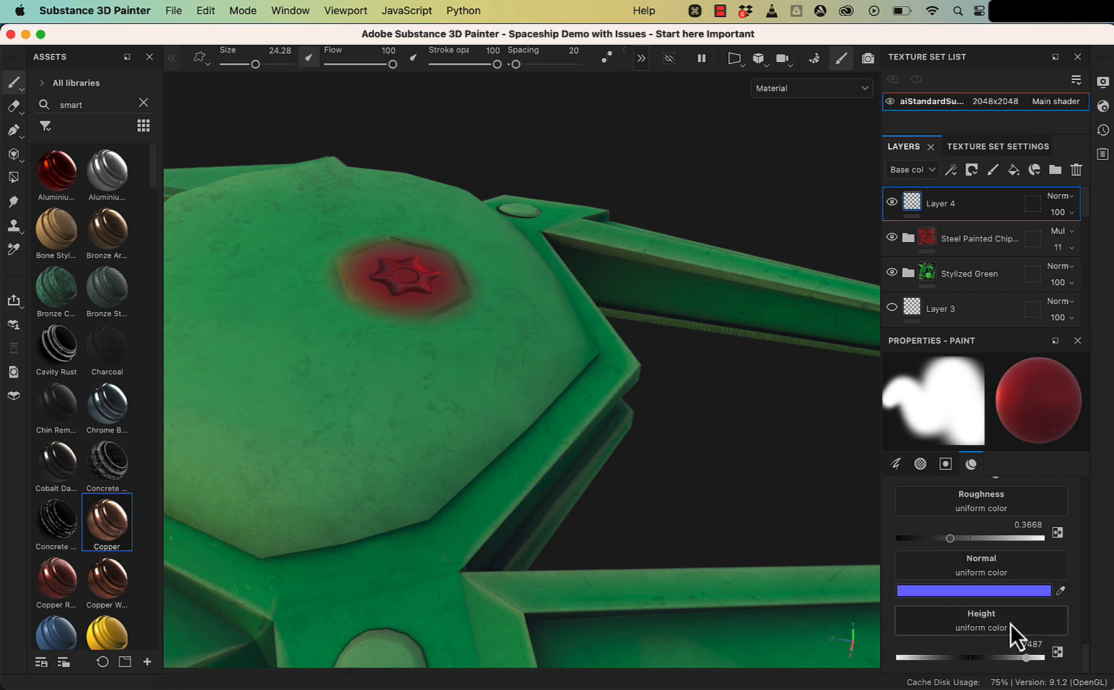
{"action": "left_click_drag", "start_coordinate": [1026, 658], "coordinate": [972, 660]}
{"action": "scroll", "coordinate": [1057, 617], "scroll_direction": "up", "scroll_amount": 10}
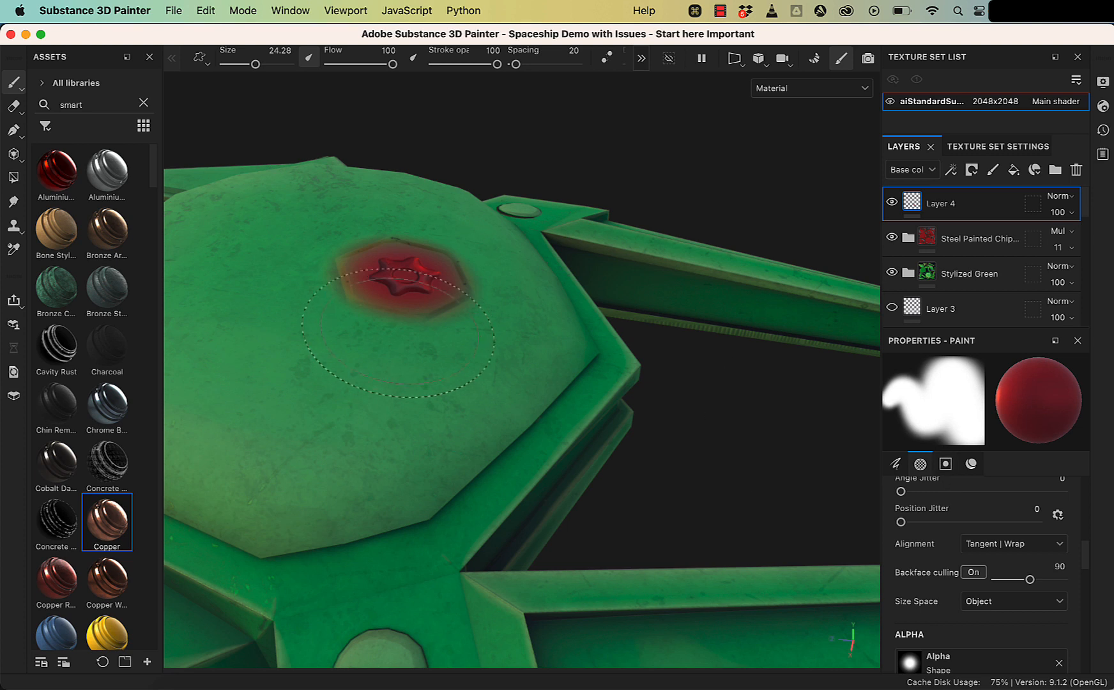
Paint a large red patch over the top plate, then undo both the patch and the screw stamp.
{"action": "mouse_move", "coordinate": [303, 368]}
{"action": "left_mouse_down"}
{"action": "mouse_move", "coordinate": [274, 253]}
{"action": "mouse_move", "coordinate": [361, 277]}
{"action": "left_mouse_up"}
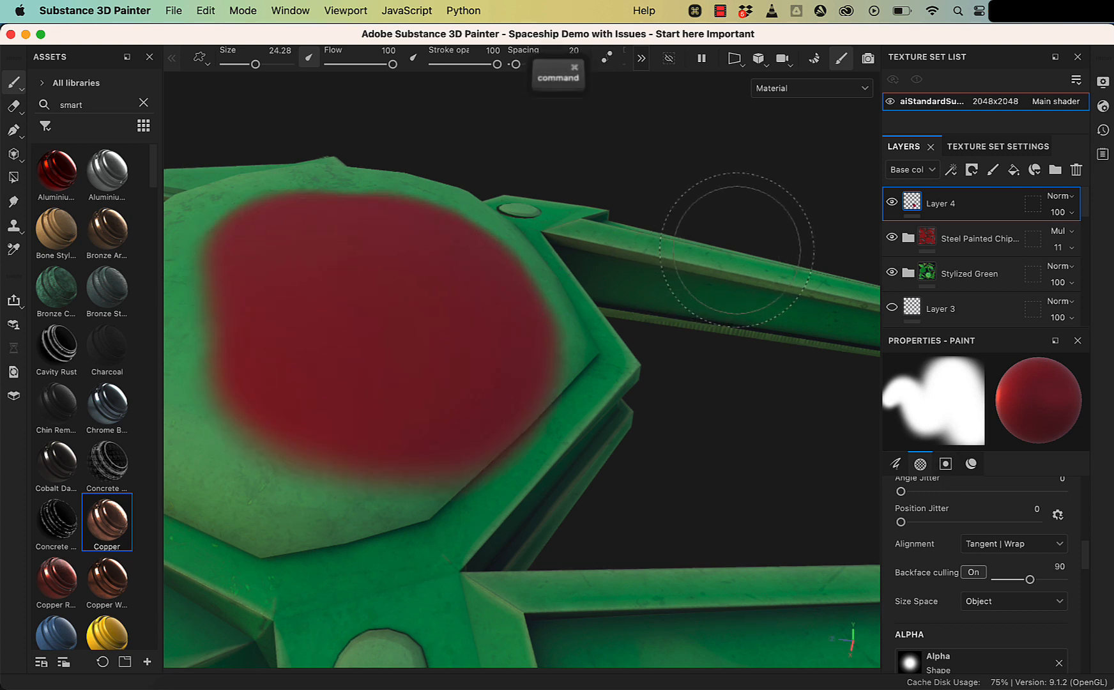
{"action": "key", "text": "super+z"}
{"action": "key", "text": "super+z"}
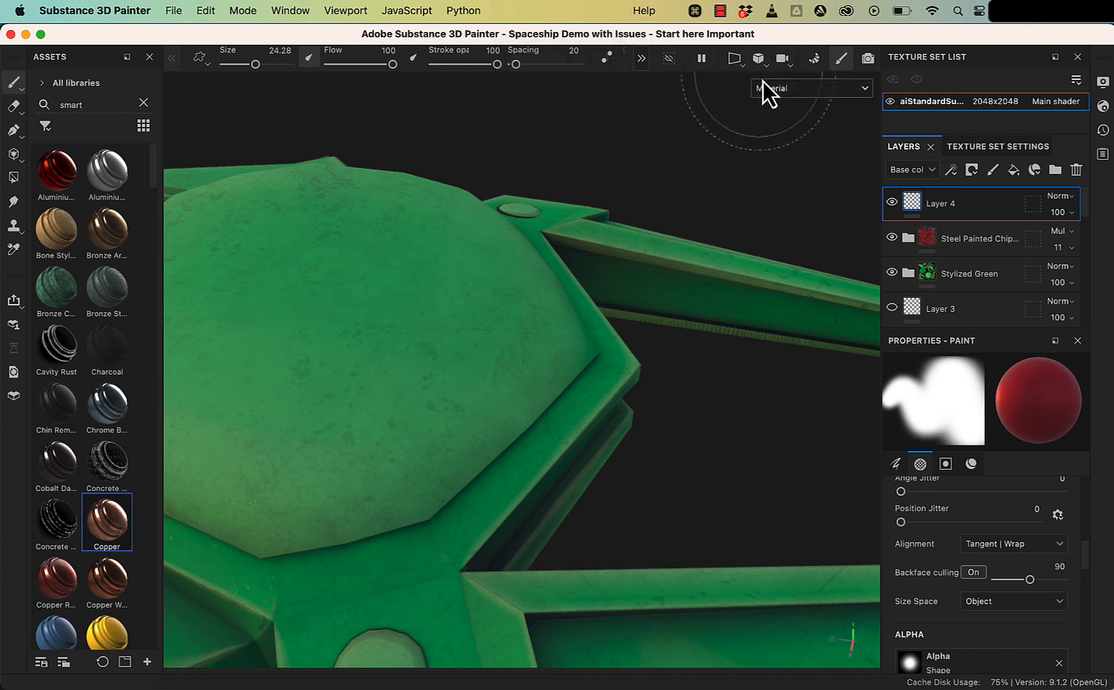
Switch the viewport to the combined 3D/2D layout so the model and its UVs show side by side.
{"action": "left_click", "coordinate": [762, 62]}
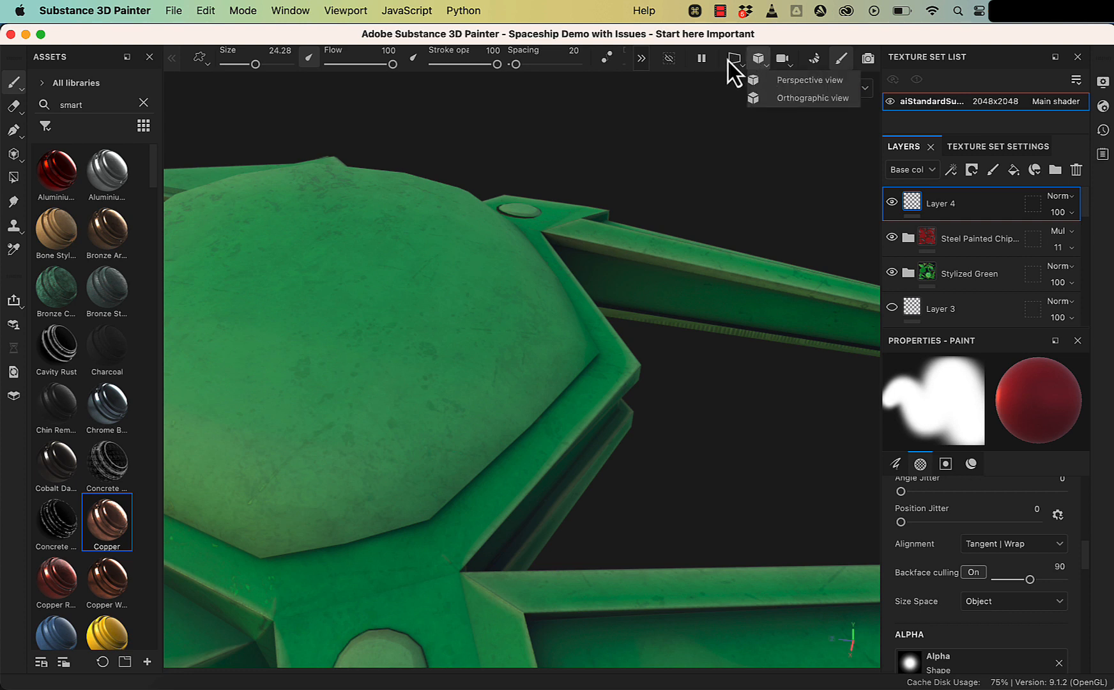
{"action": "left_click", "coordinate": [730, 61]}
{"action": "left_click", "coordinate": [734, 63]}
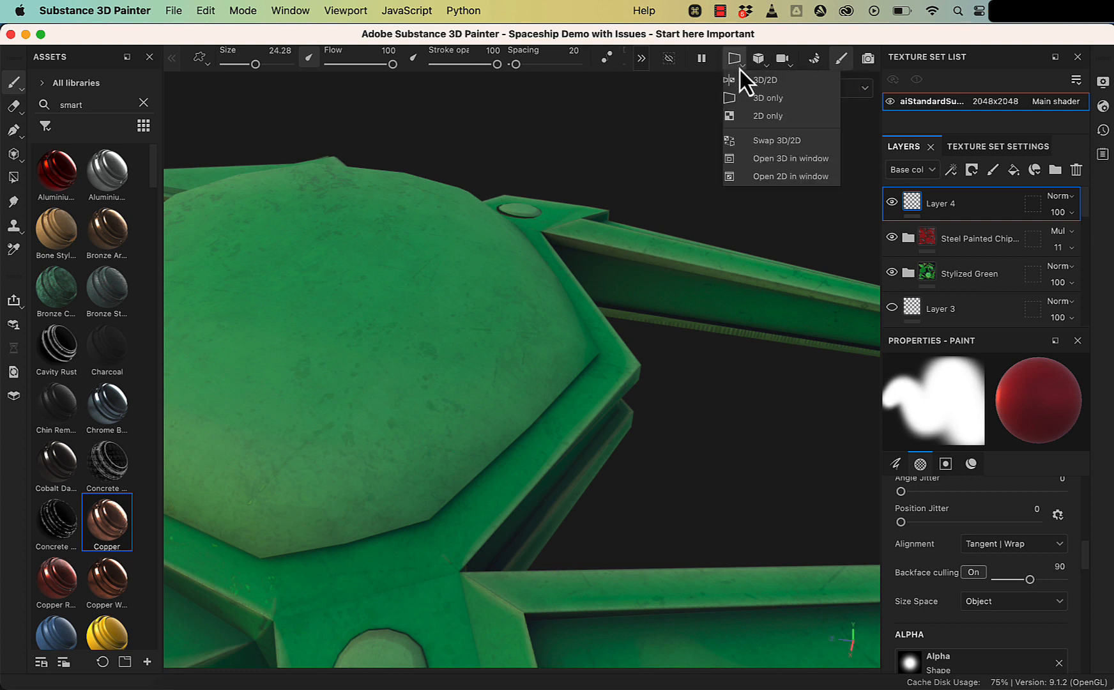
{"action": "left_click", "coordinate": [779, 82]}
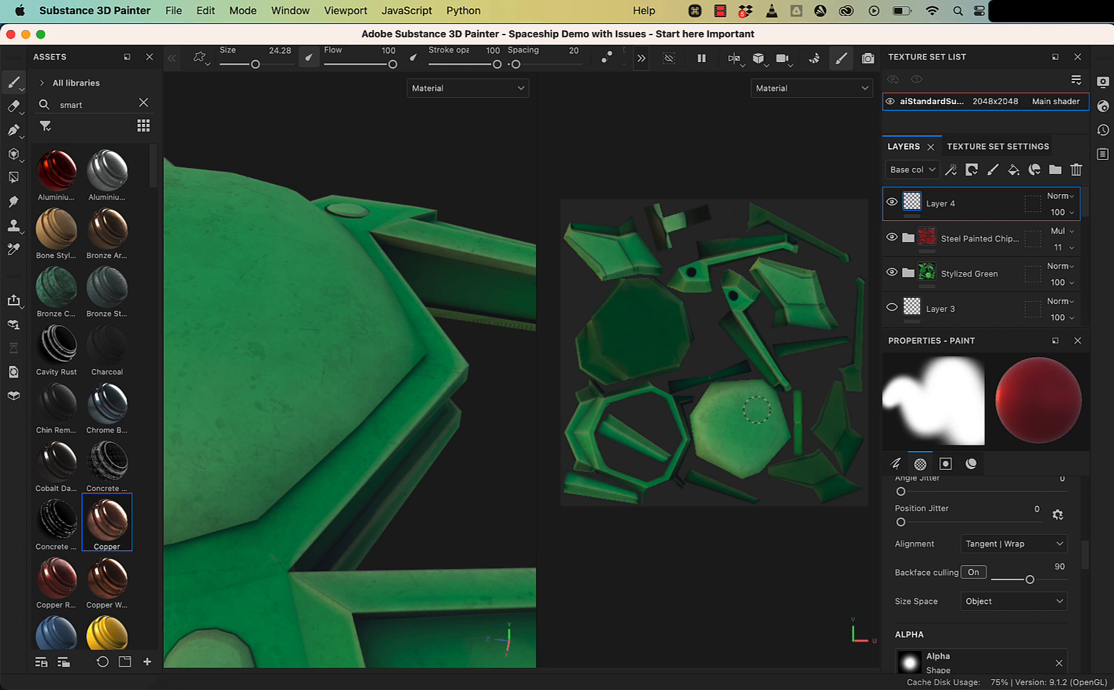
Fill a block of faces on the top plate's UV island white with the Polygon Fill tool.
{"action": "left_click", "coordinate": [15, 179]}
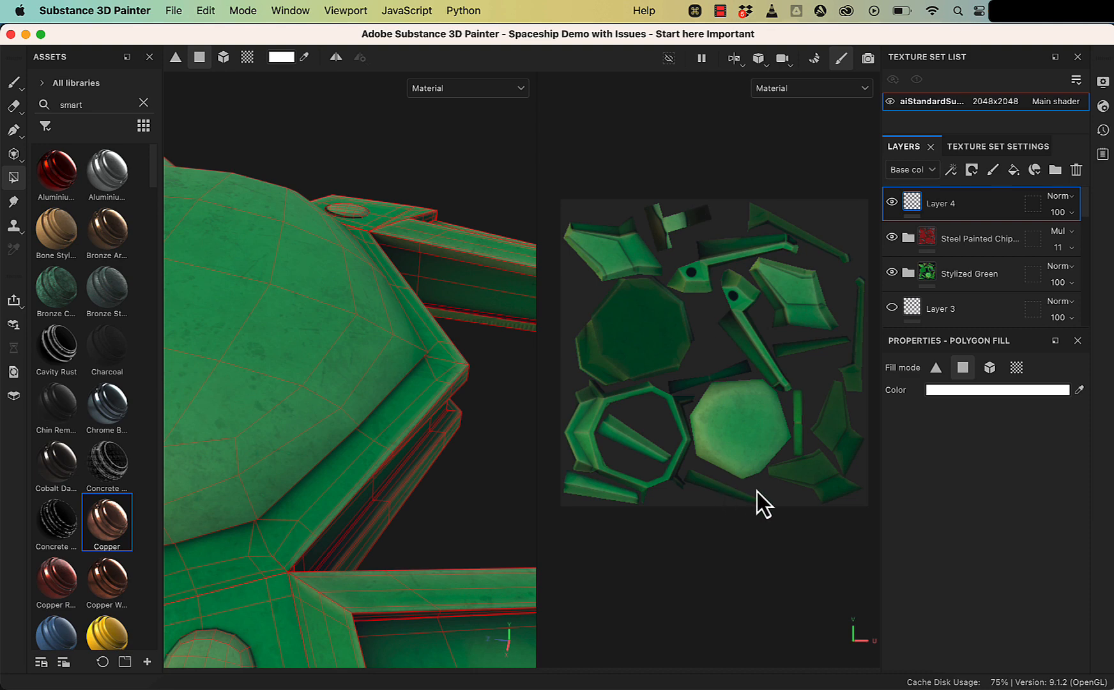
{"action": "mouse_move", "coordinate": [752, 492]}
{"action": "left_mouse_down"}
{"action": "mouse_move", "coordinate": [744, 451]}
{"action": "mouse_move", "coordinate": [712, 409]}
{"action": "mouse_move", "coordinate": [740, 426]}
{"action": "left_mouse_up"}
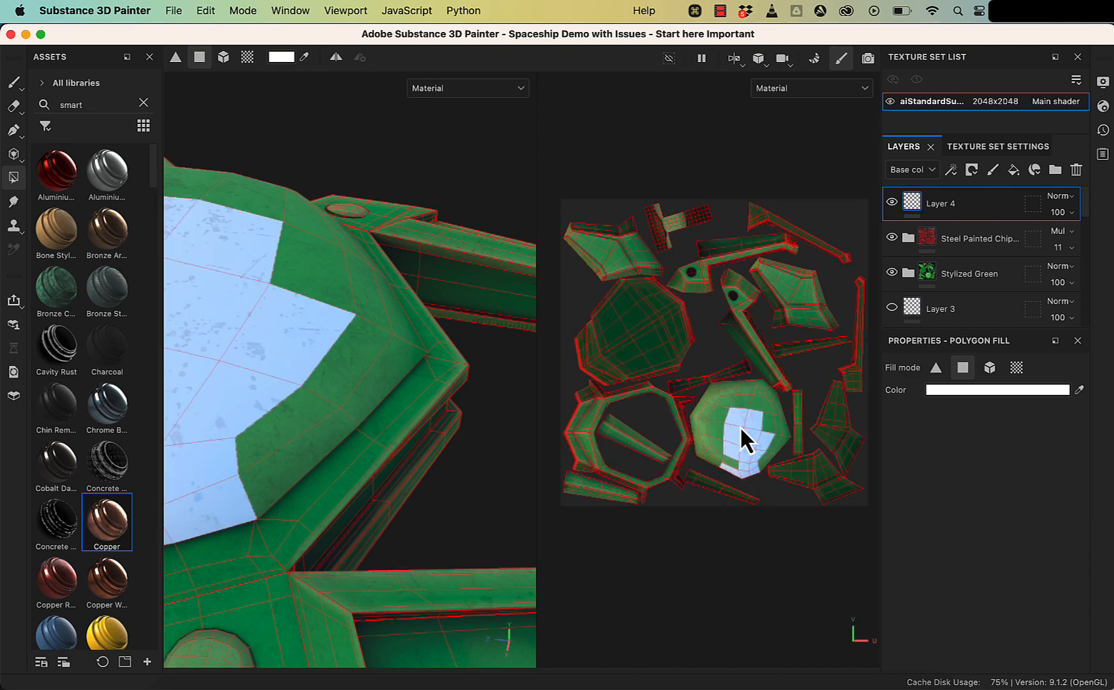
{"action": "scroll", "coordinate": [763, 502], "scroll_direction": "up", "scroll_amount": 5}
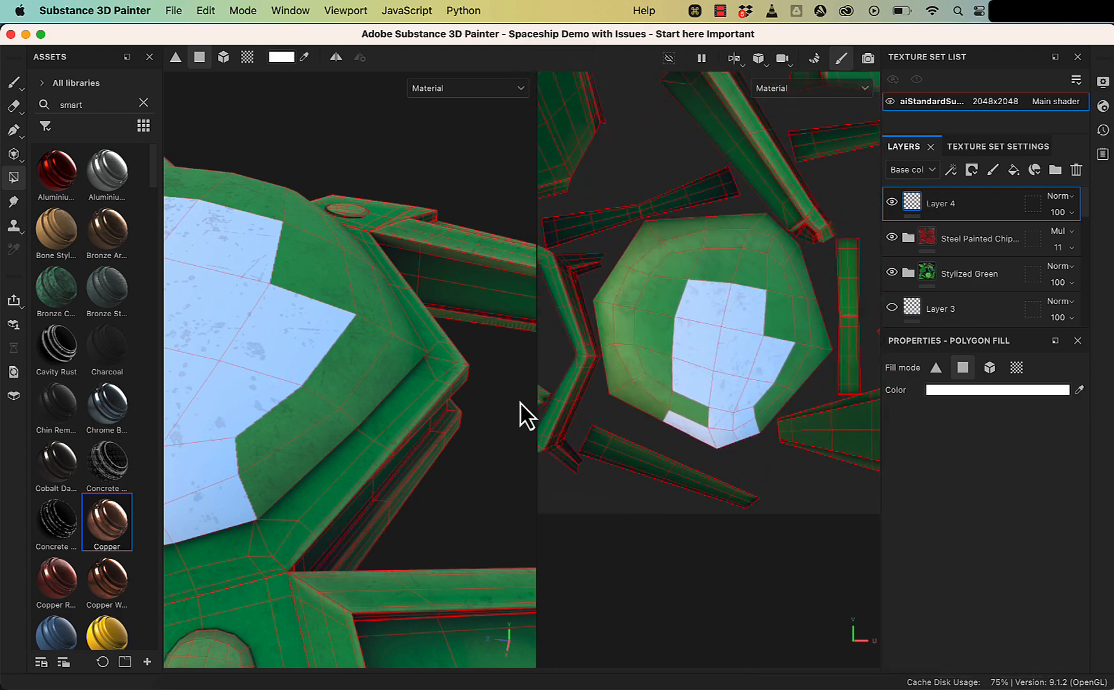
{"action": "right_click_drag", "start_coordinate": [334, 392], "coordinate": [206, 19], "text": "alt"}
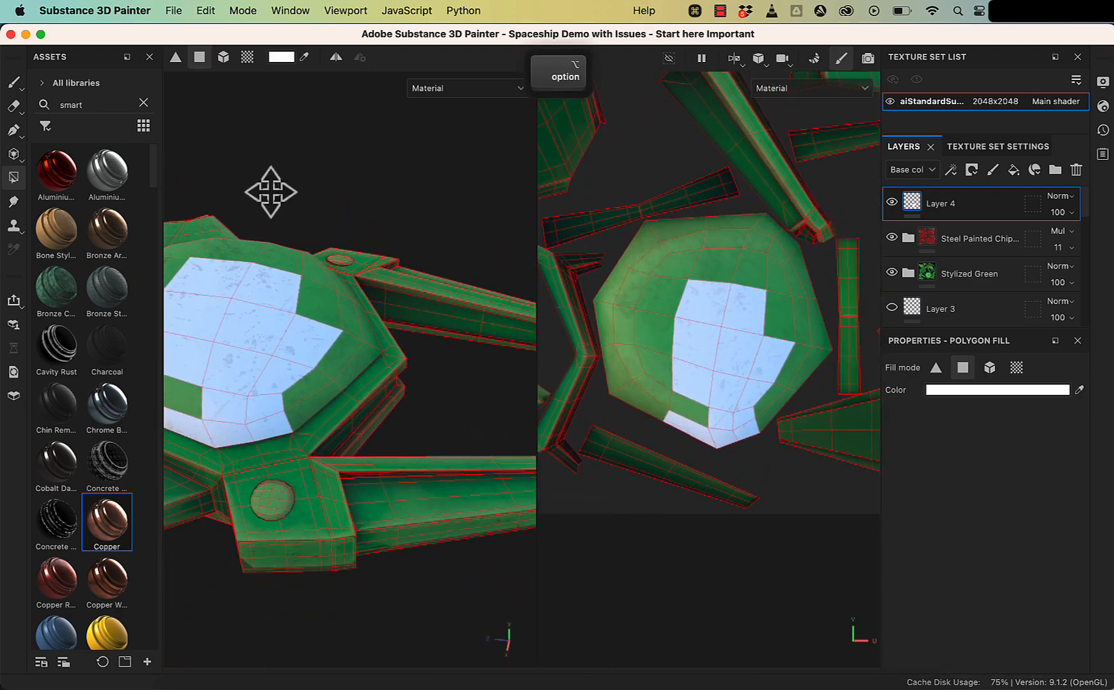
{"action": "middle_click_drag", "start_coordinate": [271, 193], "coordinate": [403, 225], "text": "alt"}
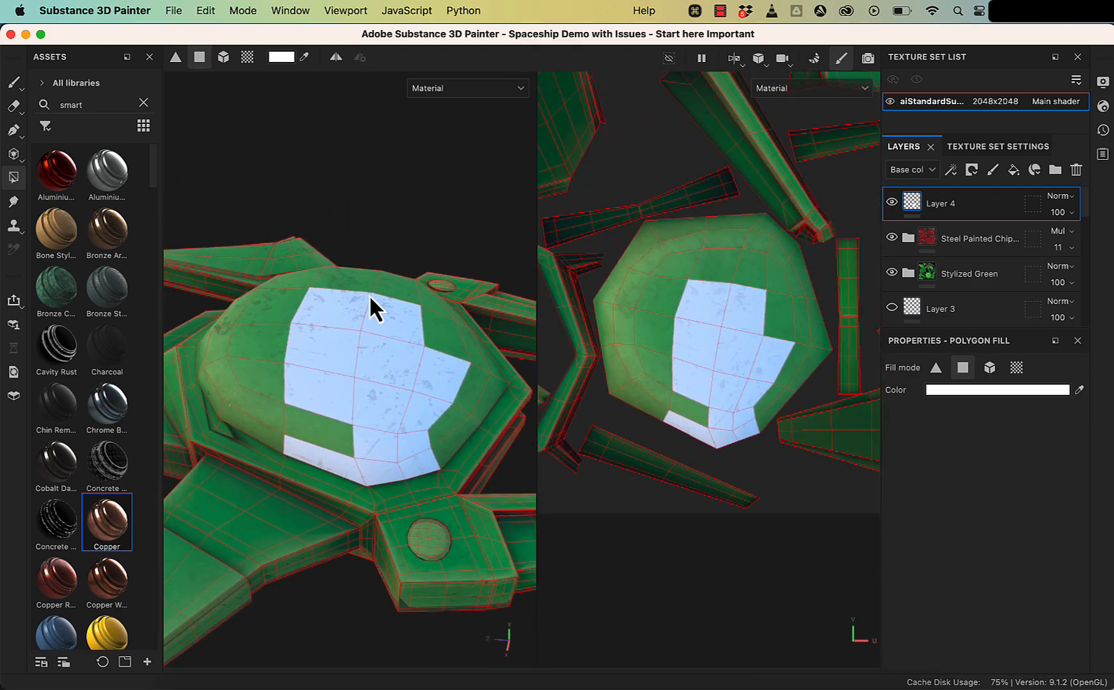
Extend the white fill over more top plate faces, using triangle fill mode for those along the plate's edge.
{"action": "left_click", "coordinate": [312, 426]}
{"action": "mouse_move", "coordinate": [264, 406]}
{"action": "left_mouse_down"}
{"action": "mouse_move", "coordinate": [275, 379]}
{"action": "mouse_move", "coordinate": [266, 336]}
{"action": "left_mouse_up"}
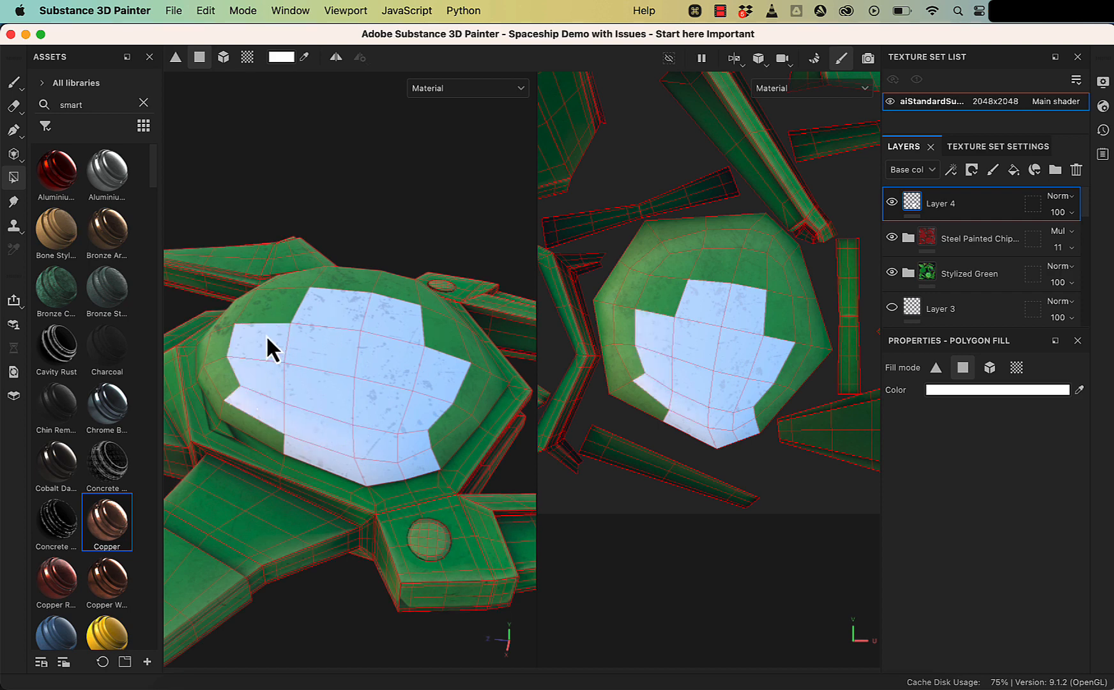
{"action": "left_click", "coordinate": [283, 299]}
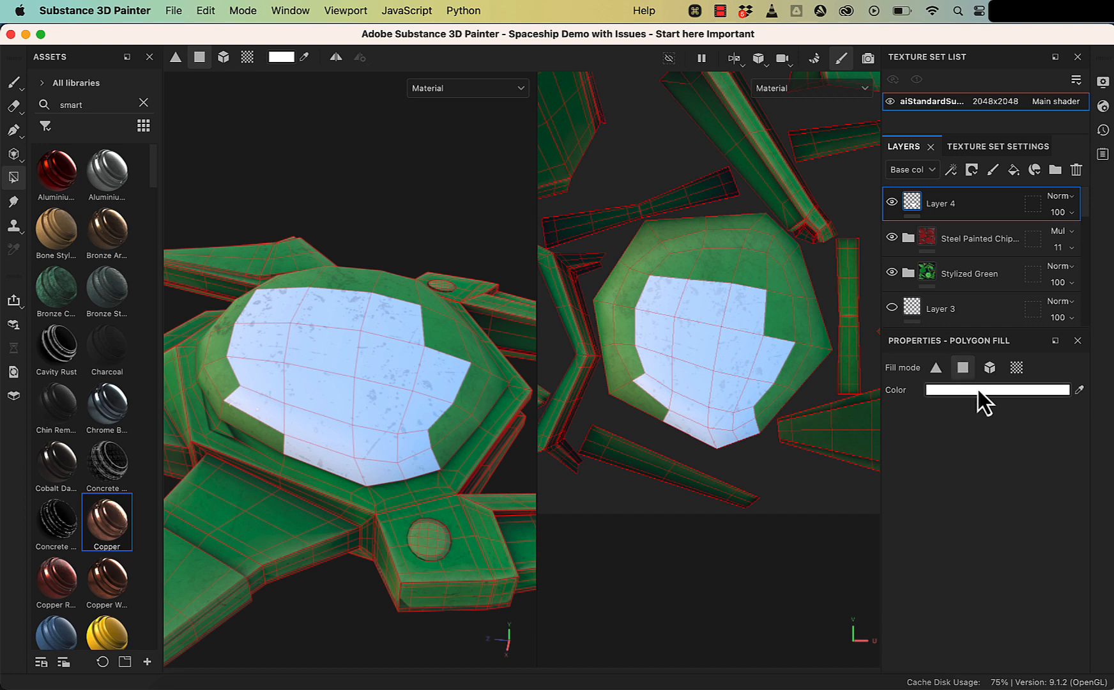
{"action": "left_click", "coordinate": [937, 369]}
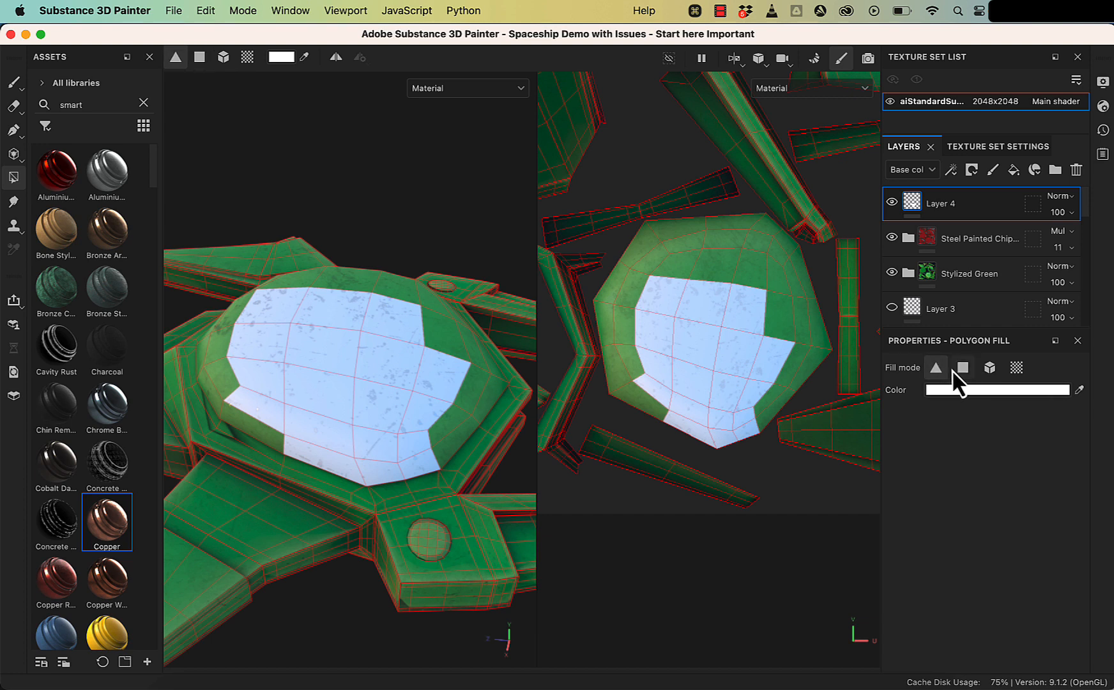
{"action": "left_click_drag", "start_coordinate": [614, 338], "coordinate": [649, 389]}
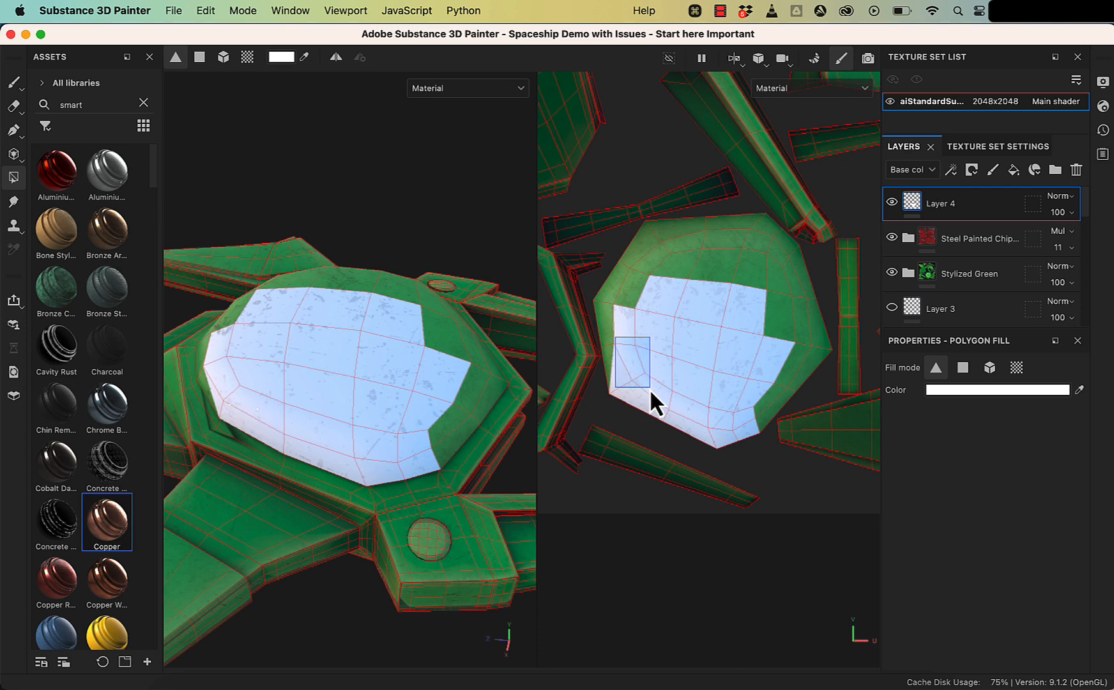
Fill the entire connected ship body white in mesh fill mode.
{"action": "left_click", "coordinate": [962, 371]}
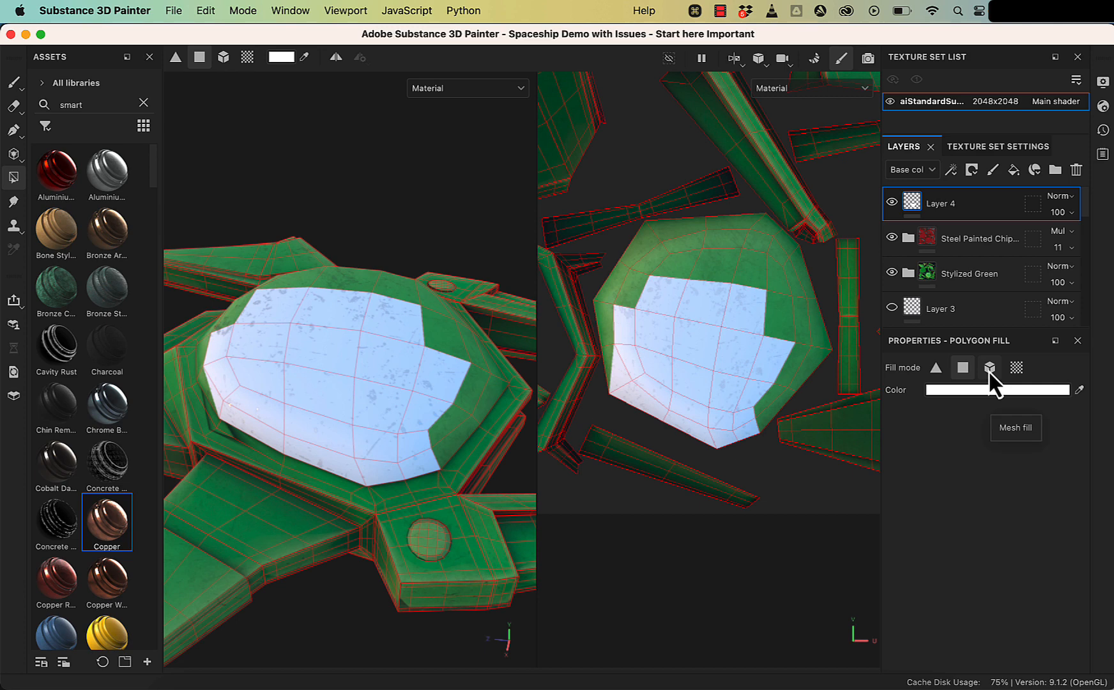
{"action": "left_click", "coordinate": [990, 373]}
{"action": "left_click", "coordinate": [806, 269]}
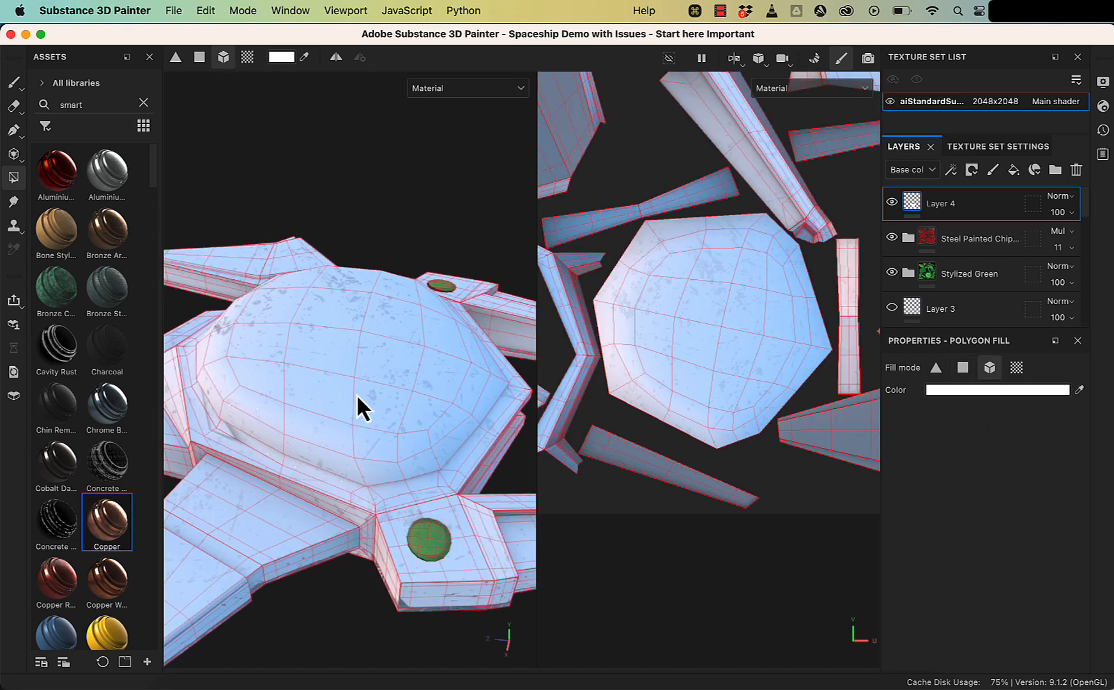
{"action": "right_click_drag", "start_coordinate": [358, 399], "coordinate": [244, 192], "text": "alt"}
{"action": "left_click_drag", "start_coordinate": [386, 409], "coordinate": [393, 505], "text": "alt"}
{"action": "middle_click_drag", "start_coordinate": [407, 484], "coordinate": [404, 507]}
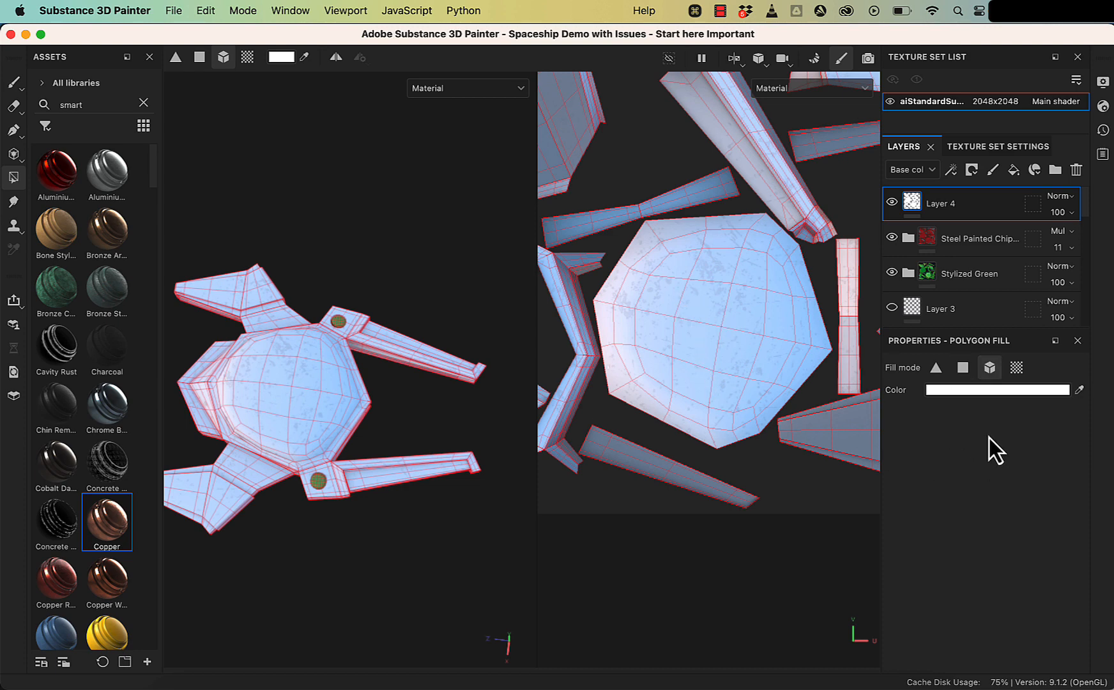
Undo all the white fills, redoing as needed to keep the empty Layer 4.
{"action": "key", "text": "super+z"}
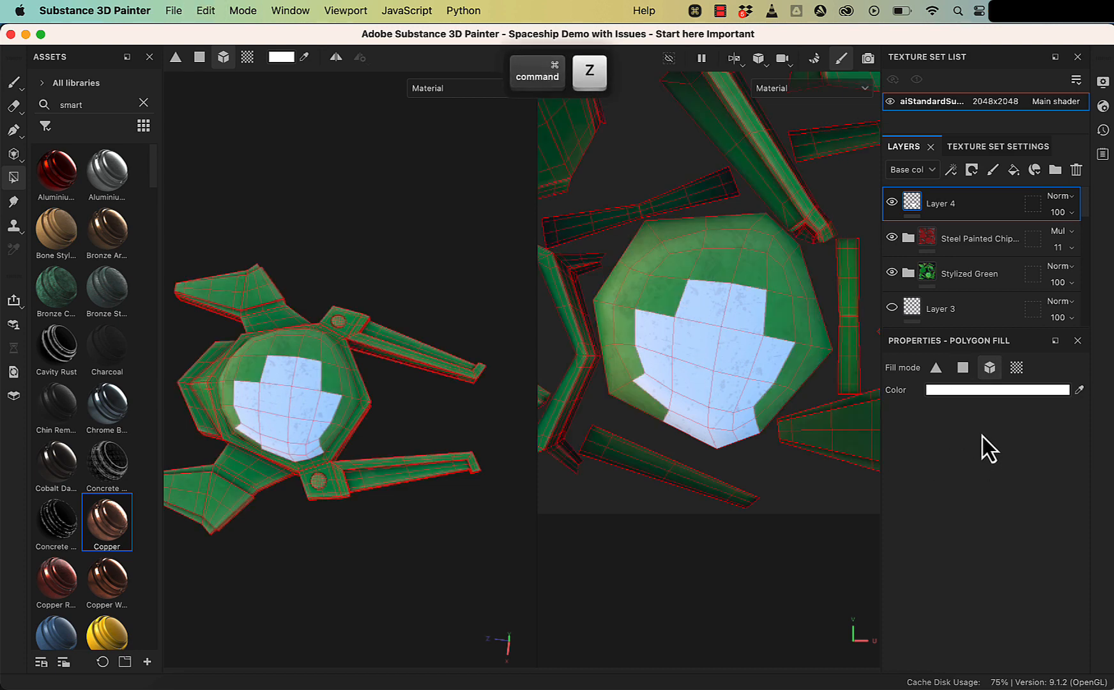
{"action": "key", "text": "super+z"}
{"action": "key", "text": "super+z"}
{"action": "key", "text": "super+z"}
{"action": "key", "text": "super+z"}
{"action": "key", "text": "super+z"}
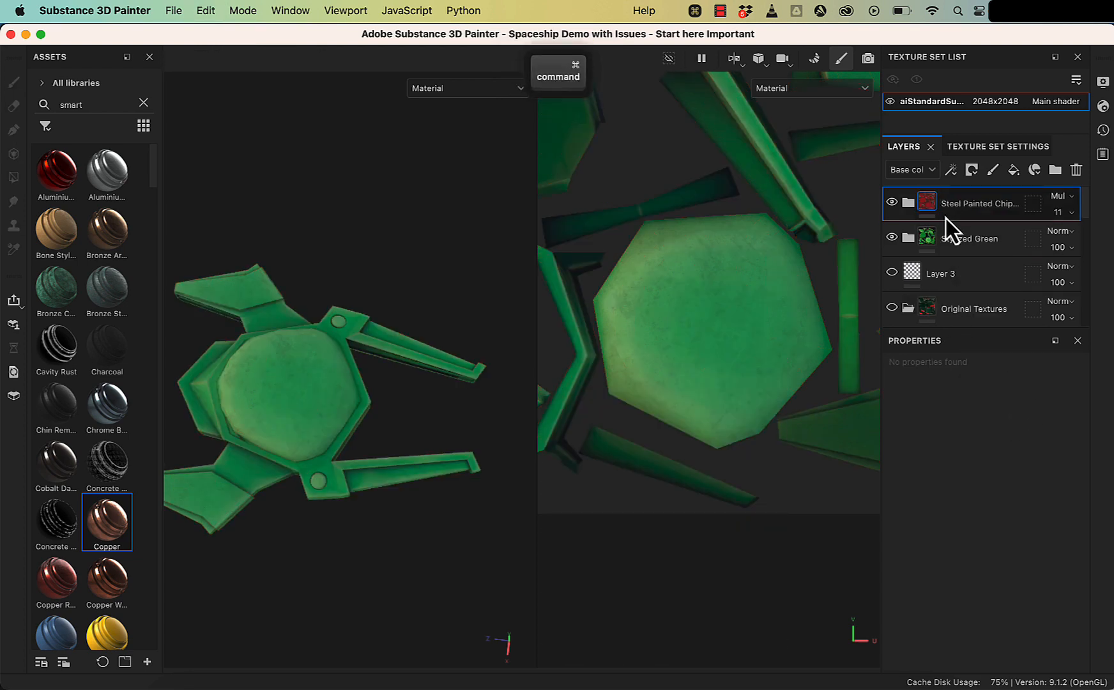
{"action": "key", "text": "super+shift+z"}
{"action": "key", "text": "super+shift+z"}
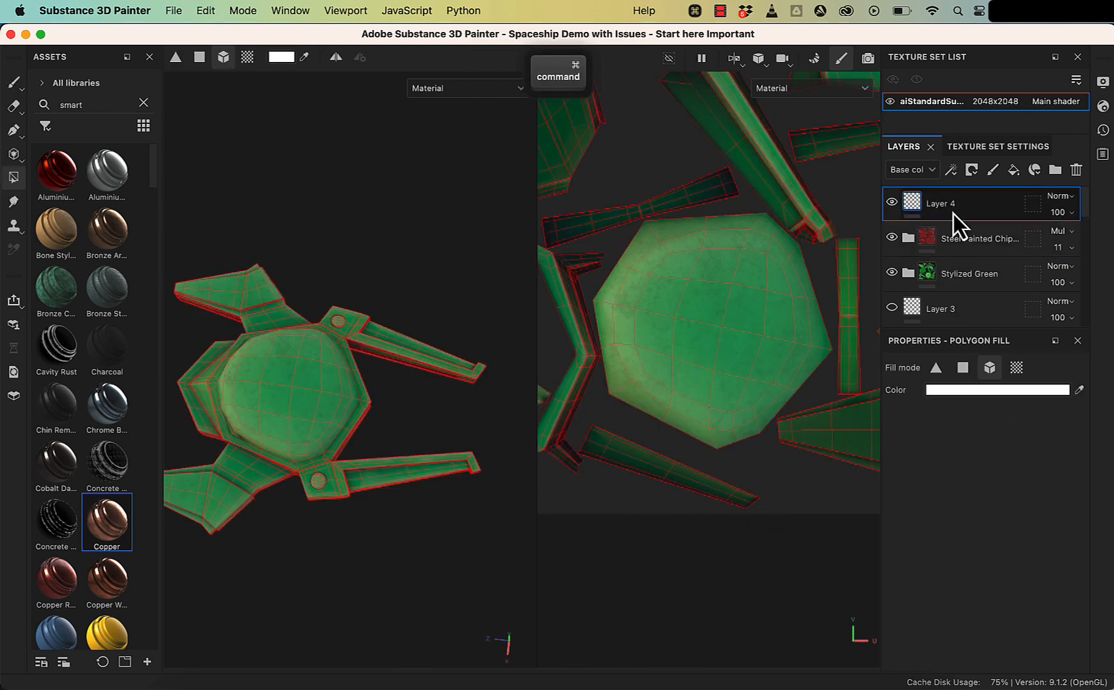
Set the fill mode to UV chunk fill and fill the top plate's UV island white.
{"action": "left_click", "coordinate": [1017, 369]}
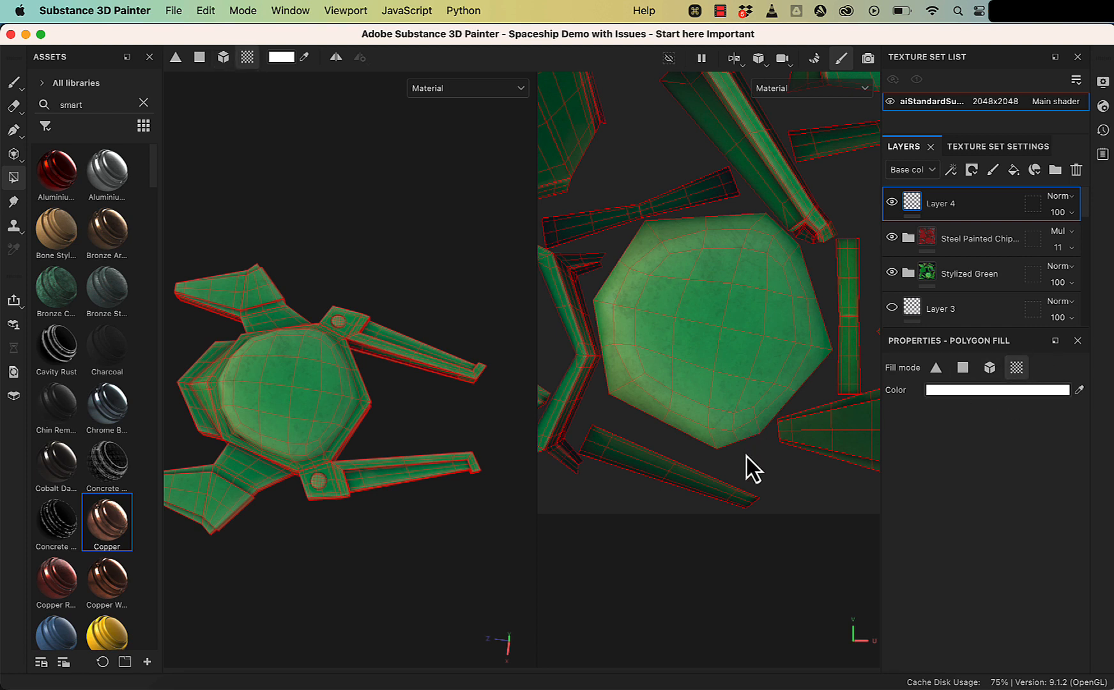
{"action": "left_click", "coordinate": [729, 419]}
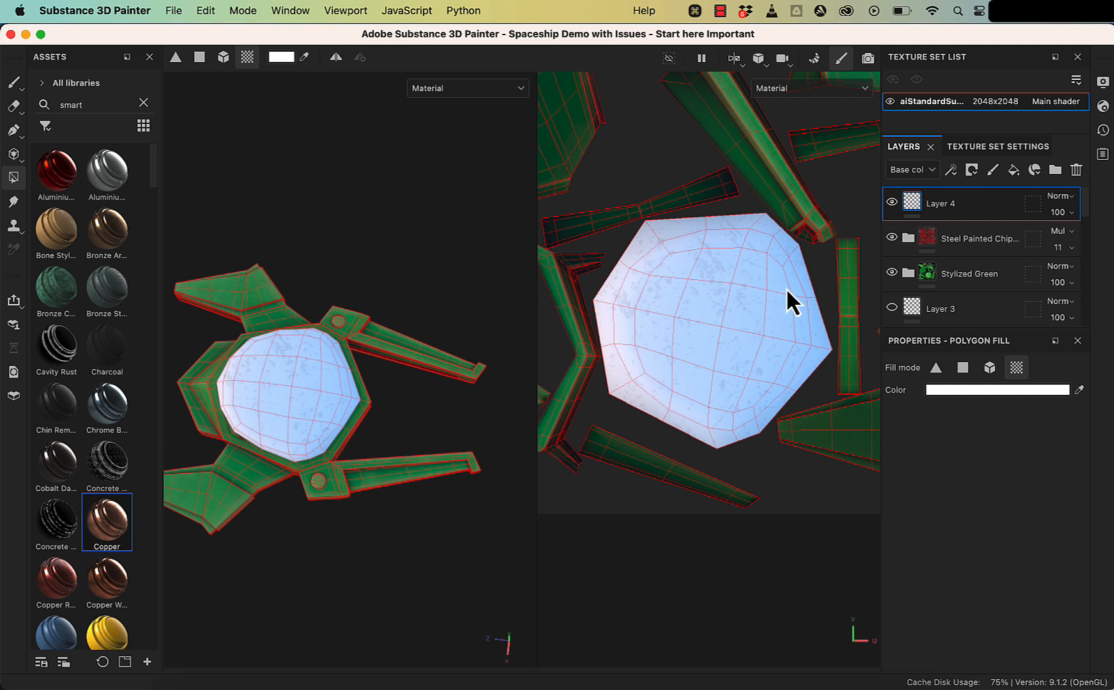
Set the polygon fill color to red CD3737 and undo the white fill on the top plate.
{"action": "left_click", "coordinate": [992, 390]}
{"action": "mouse_move", "coordinate": [927, 386]}
{"action": "left_mouse_down"}
{"action": "mouse_move", "coordinate": [934, 338]}
{"action": "mouse_move", "coordinate": [932, 368]}
{"action": "left_mouse_up"}
{"action": "left_click", "coordinate": [1036, 428]}
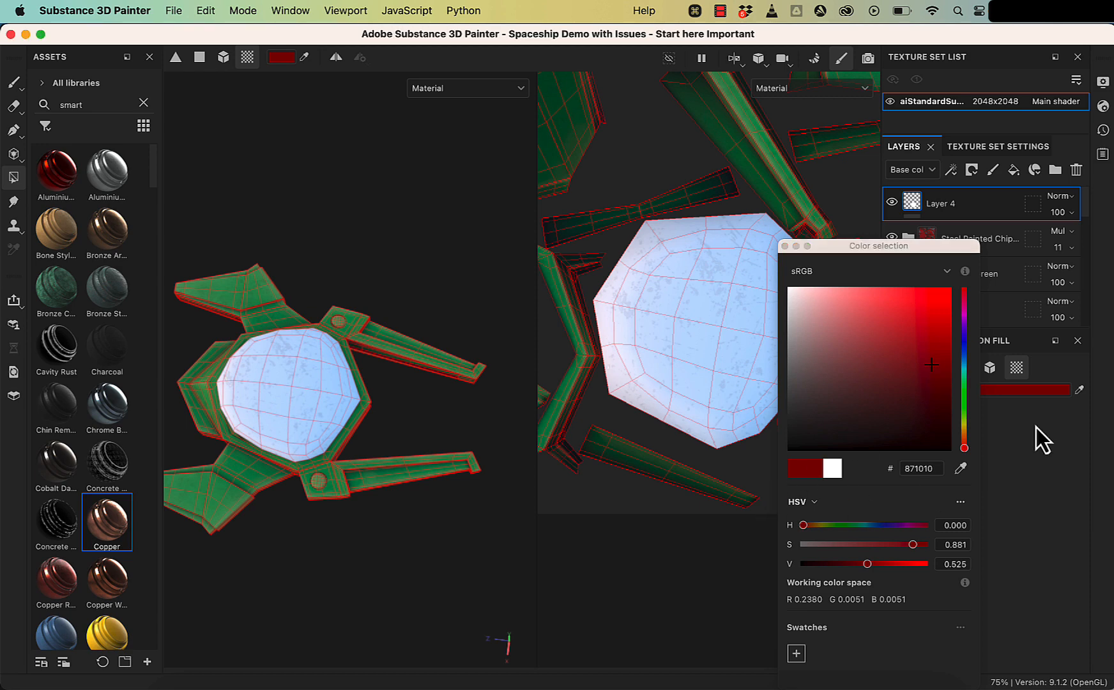
{"action": "left_click_drag", "start_coordinate": [889, 325], "coordinate": [907, 319]}
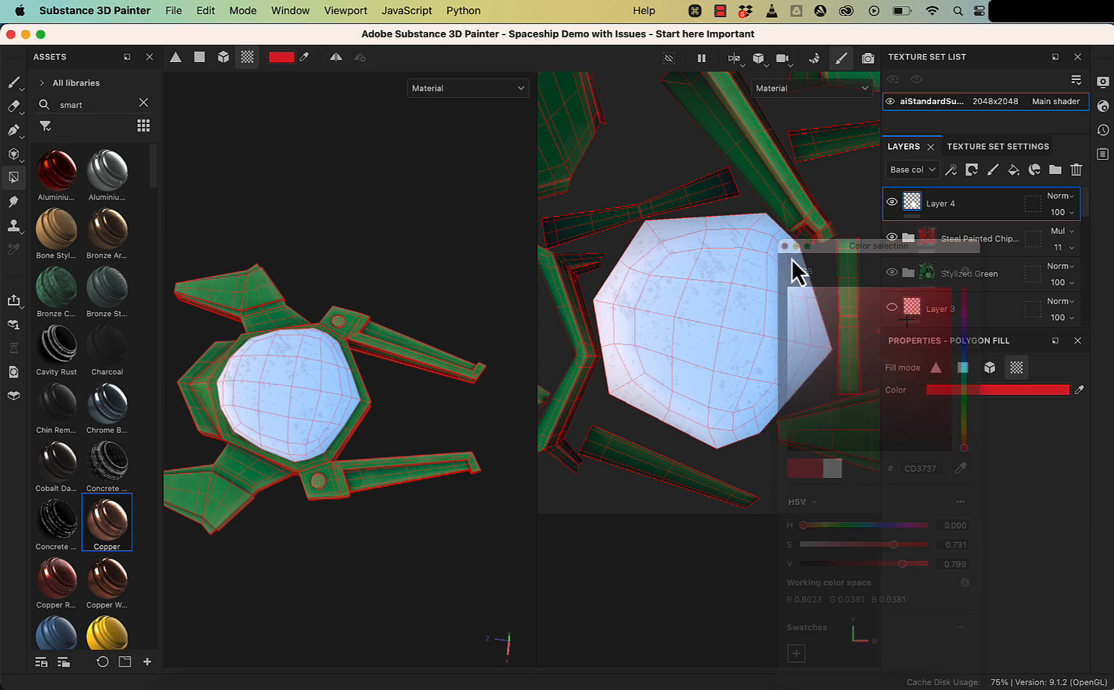
{"action": "left_click", "coordinate": [785, 246]}
{"action": "key", "text": "super+z"}
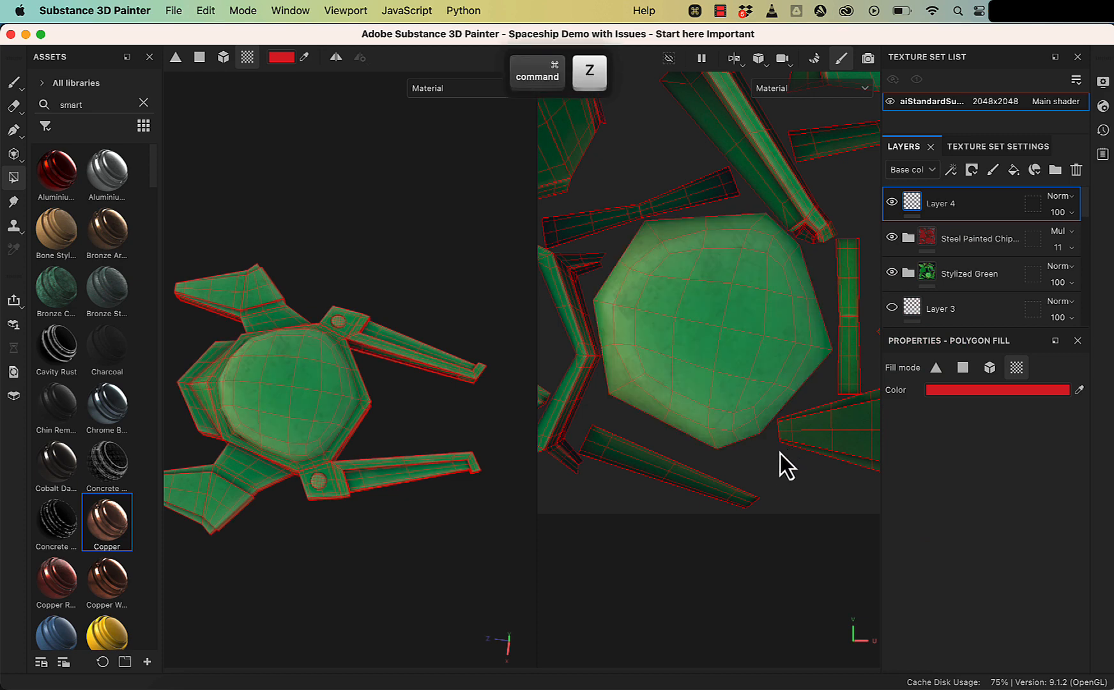
Fill the far arm's UV island red from the 3D view, then undo the fill.
{"action": "left_click_drag", "start_coordinate": [443, 401], "coordinate": [423, 272], "text": "alt"}
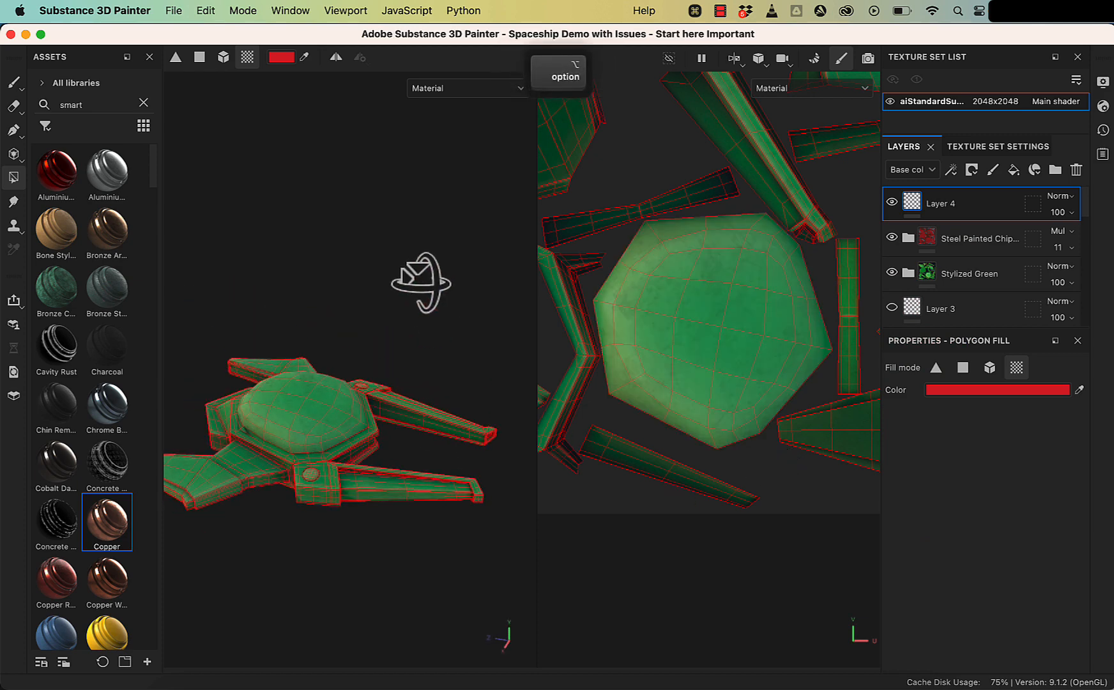
{"action": "right_click_drag", "start_coordinate": [430, 378], "coordinate": [430, 447], "text": "alt"}
{"action": "middle_click_drag", "start_coordinate": [512, 463], "coordinate": [331, 315], "text": "alt"}
{"action": "left_click", "coordinate": [339, 298]}
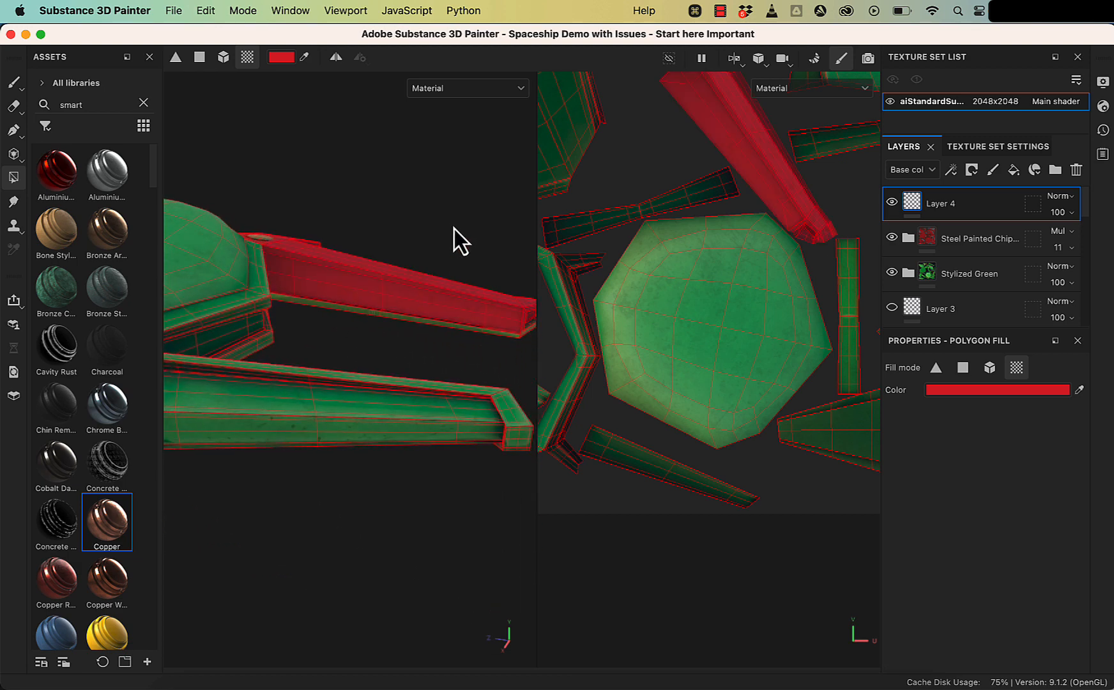
{"action": "right_click_drag", "start_coordinate": [700, 226], "coordinate": [644, 157], "text": "alt"}
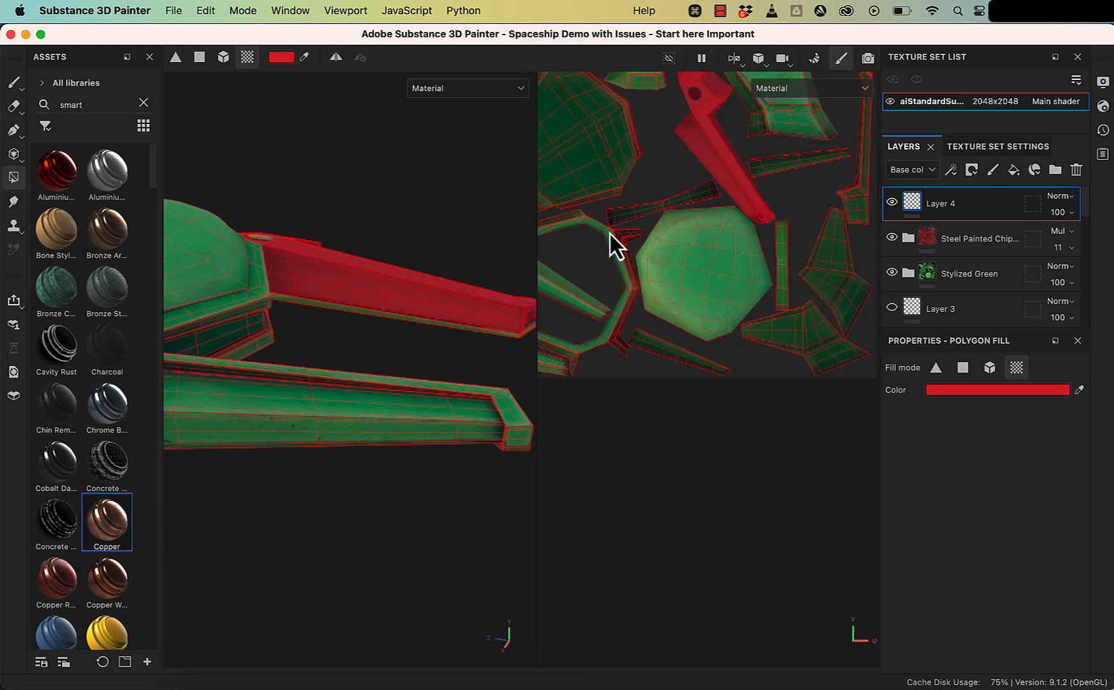
{"action": "key", "text": "super+z"}
Fill the narrow strip island beside the top plate in the UV layout red.
{"action": "left_click", "coordinate": [679, 202]}
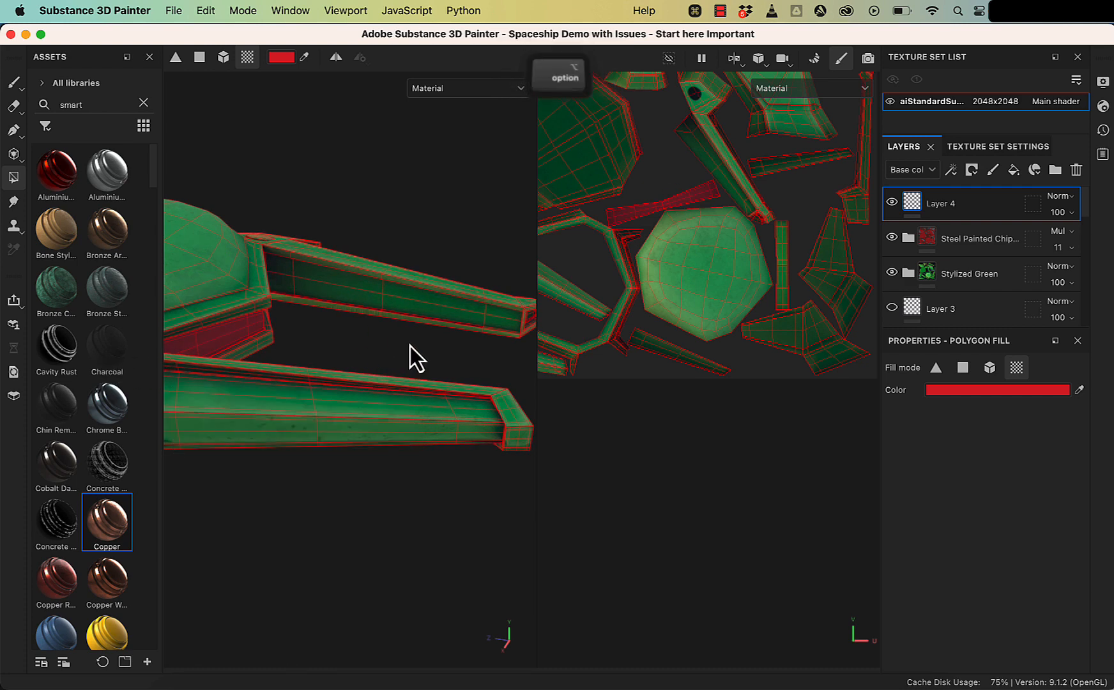
{"action": "left_click_drag", "start_coordinate": [411, 348], "coordinate": [353, 315], "text": "alt"}
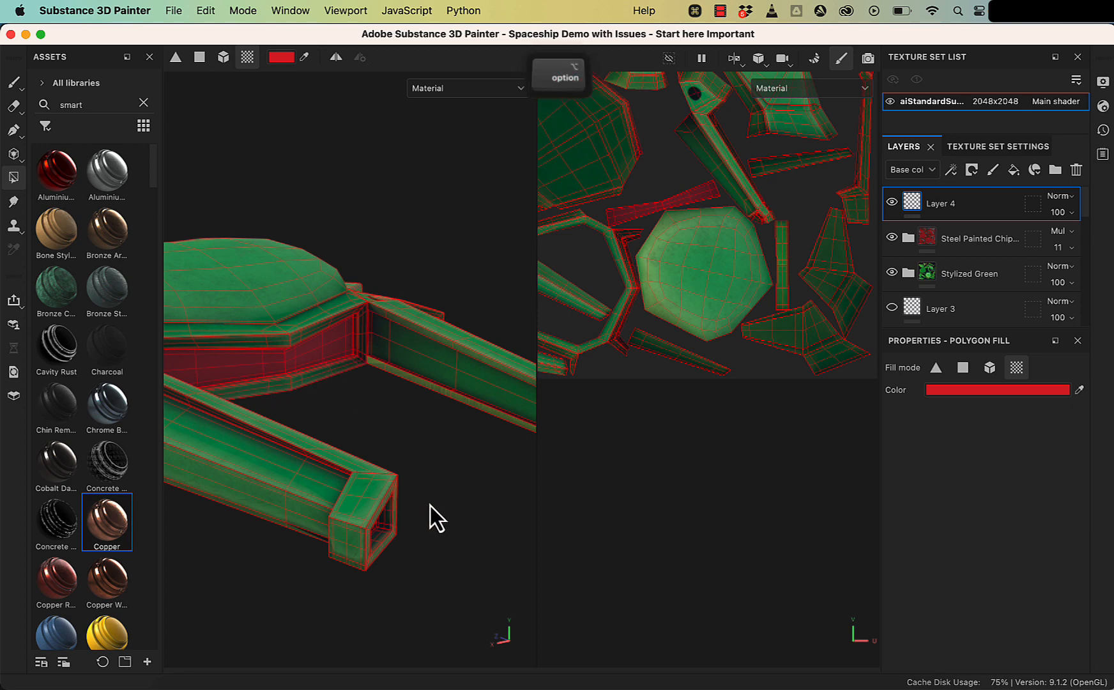
{"action": "right_click_drag", "start_coordinate": [451, 511], "coordinate": [398, 393], "text": "alt"}
Try filling the far arm's whole UV island red from the 3D view and the UV layout, undoing each fill.
{"action": "left_click", "coordinate": [426, 387]}
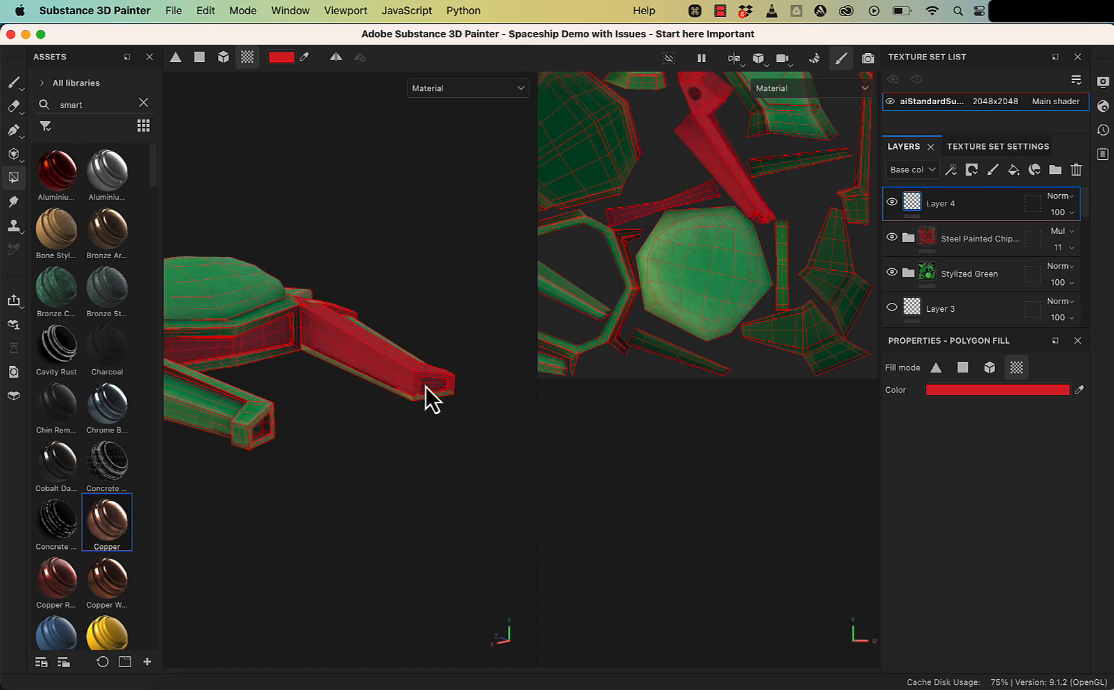
{"action": "key", "text": "super+z"}
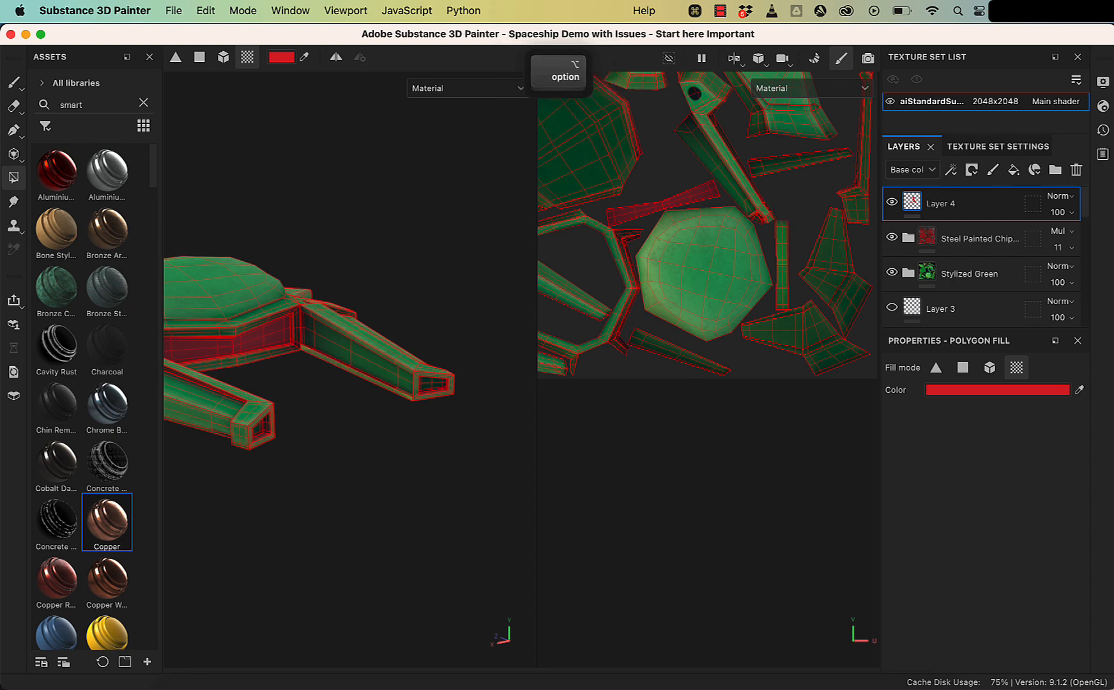
{"action": "right_click_drag", "start_coordinate": [775, 199], "coordinate": [824, 243], "text": "alt"}
{"action": "left_click", "coordinate": [726, 260]}
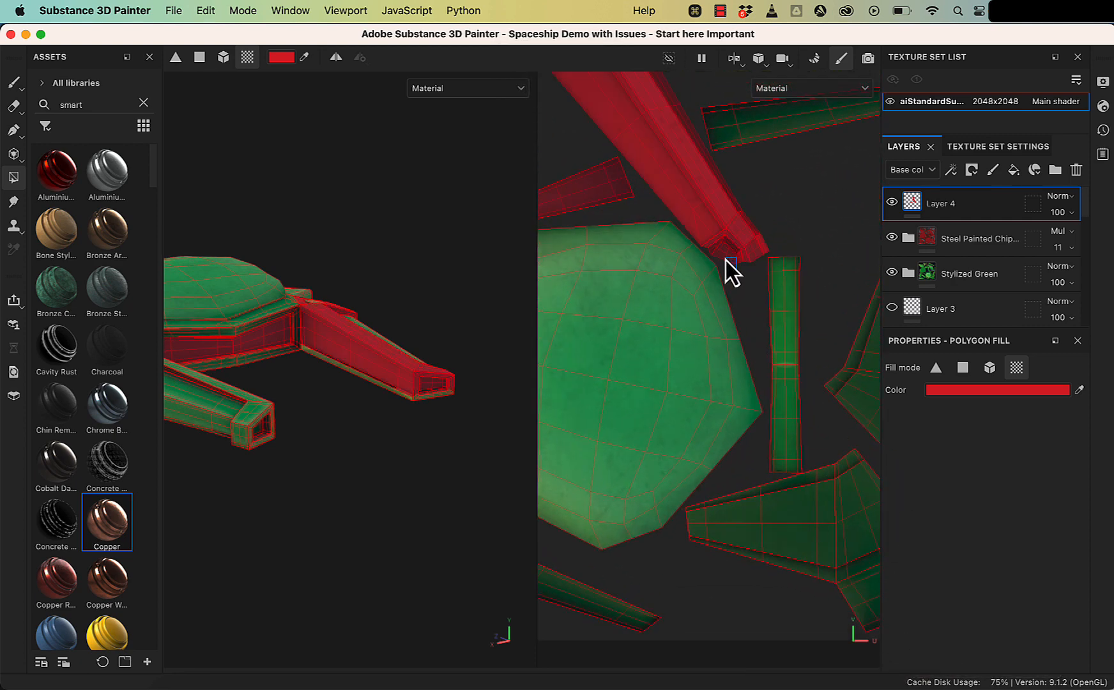
{"action": "key", "text": "super+z"}
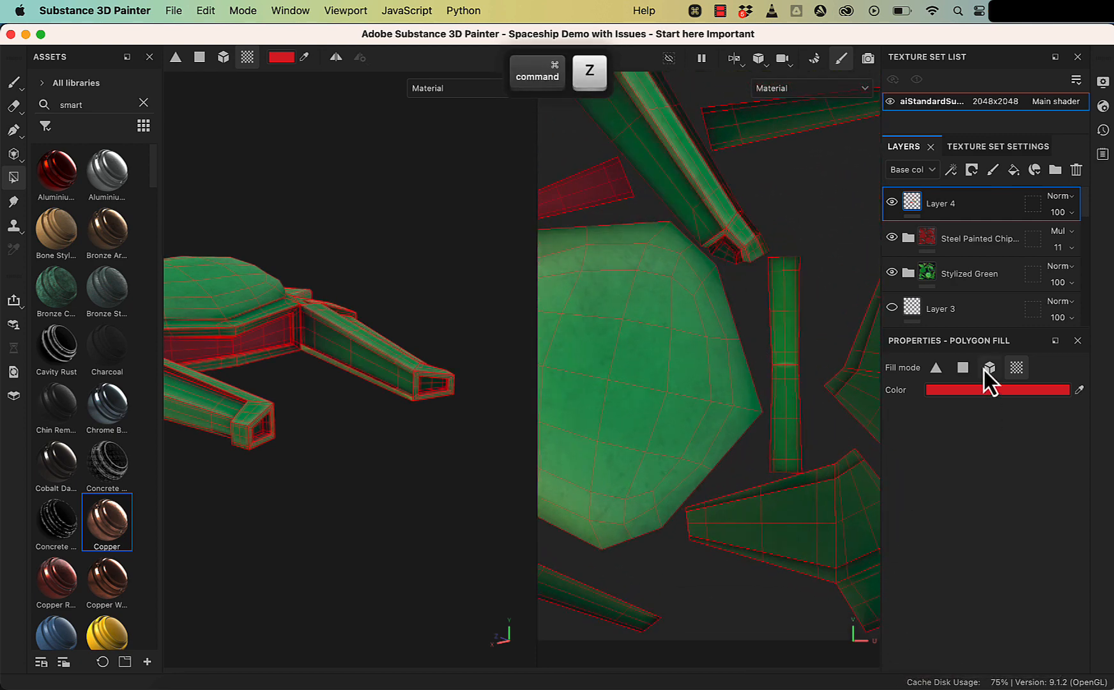
Fill only the inner side faces of the far arm red in polygon fill mode.
{"action": "left_click", "coordinate": [964, 369]}
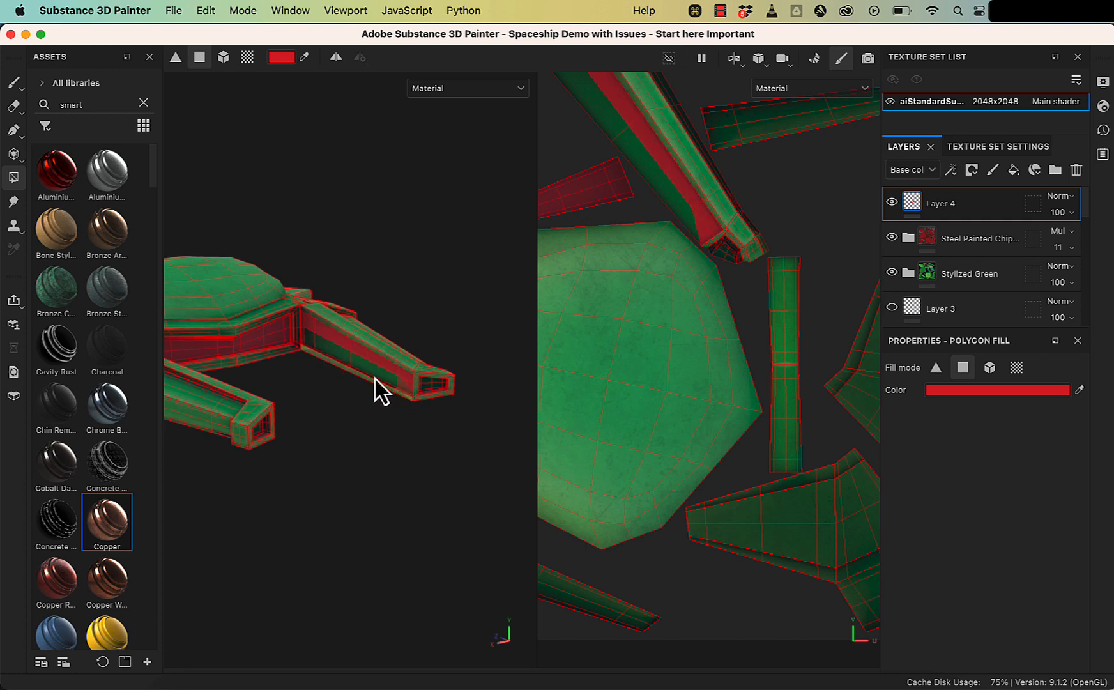
{"action": "left_click", "coordinate": [326, 352]}
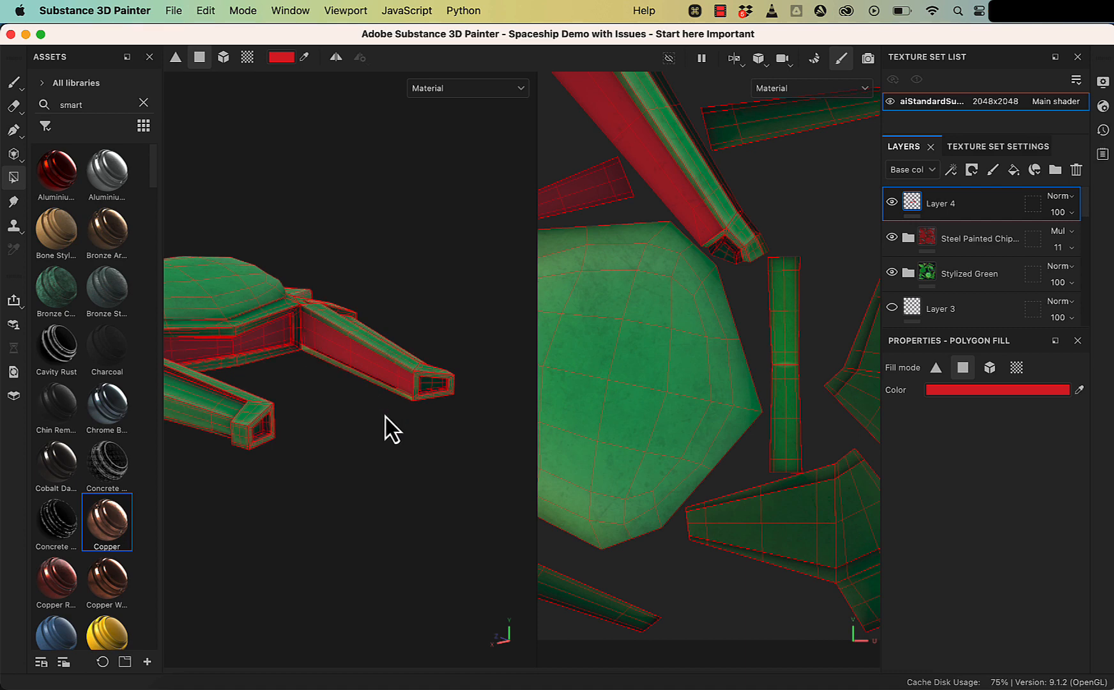
{"action": "right_click_drag", "start_coordinate": [403, 451], "coordinate": [297, 149], "text": "alt"}
{"action": "middle_click_drag", "start_coordinate": [329, 260], "coordinate": [572, 285], "text": "alt"}
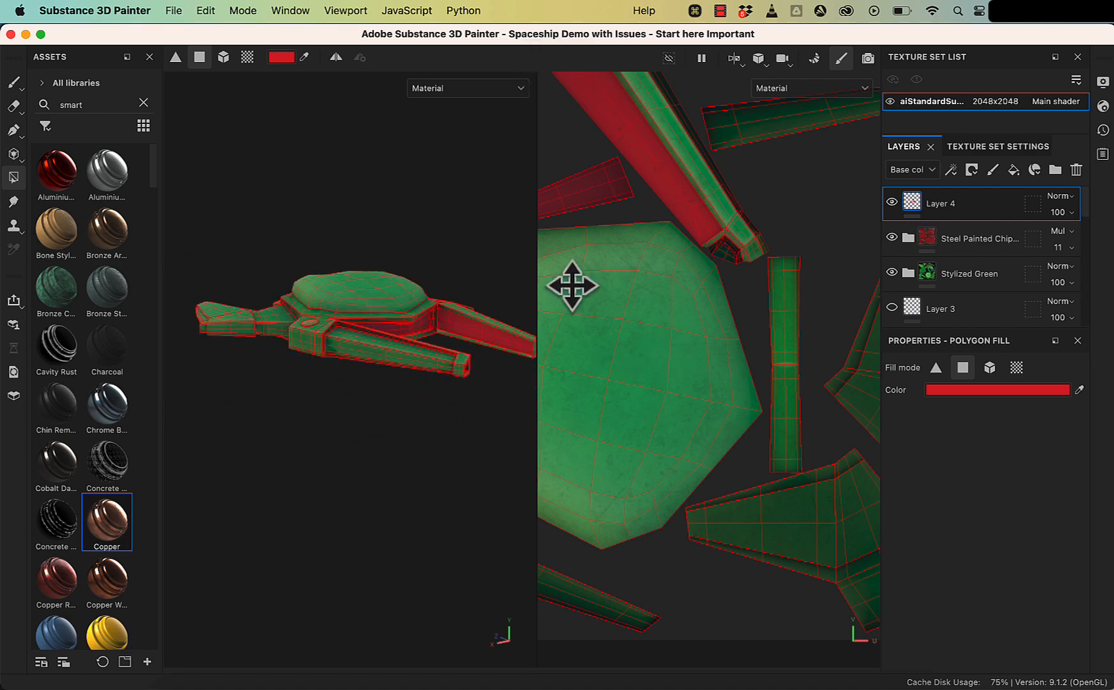
Add the Latex Black smart material above Layer 4 and give it a black mask.
{"action": "left_click_drag", "start_coordinate": [498, 319], "coordinate": [348, 360], "text": "alt"}
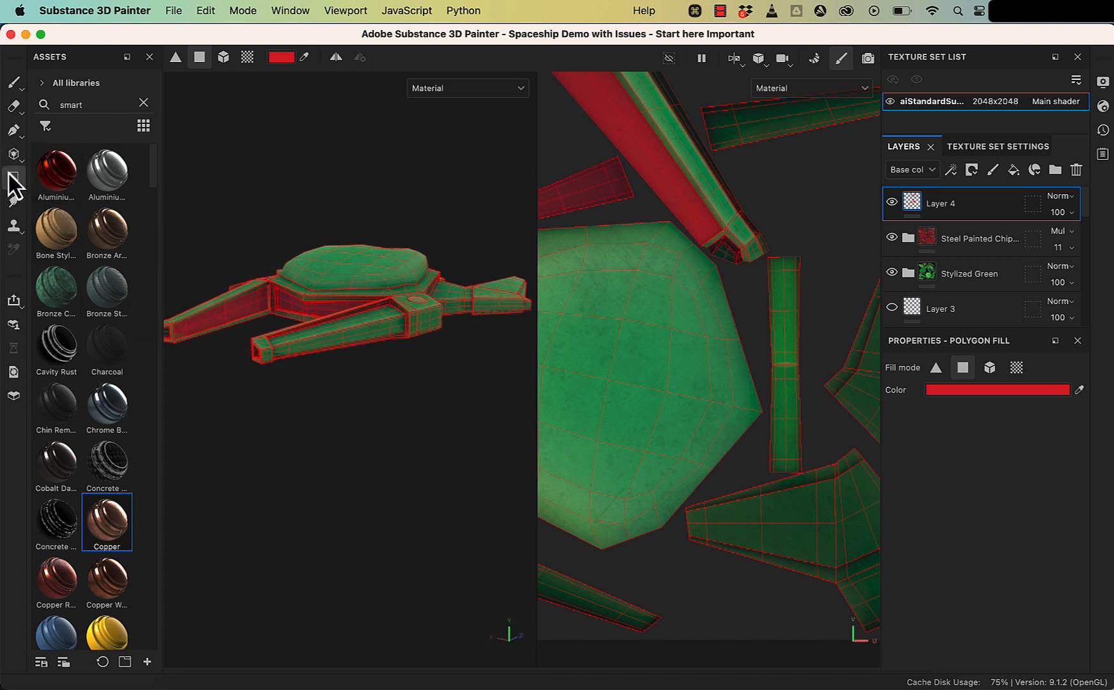
{"action": "left_click_drag", "start_coordinate": [379, 436], "coordinate": [515, 457], "text": "alt"}
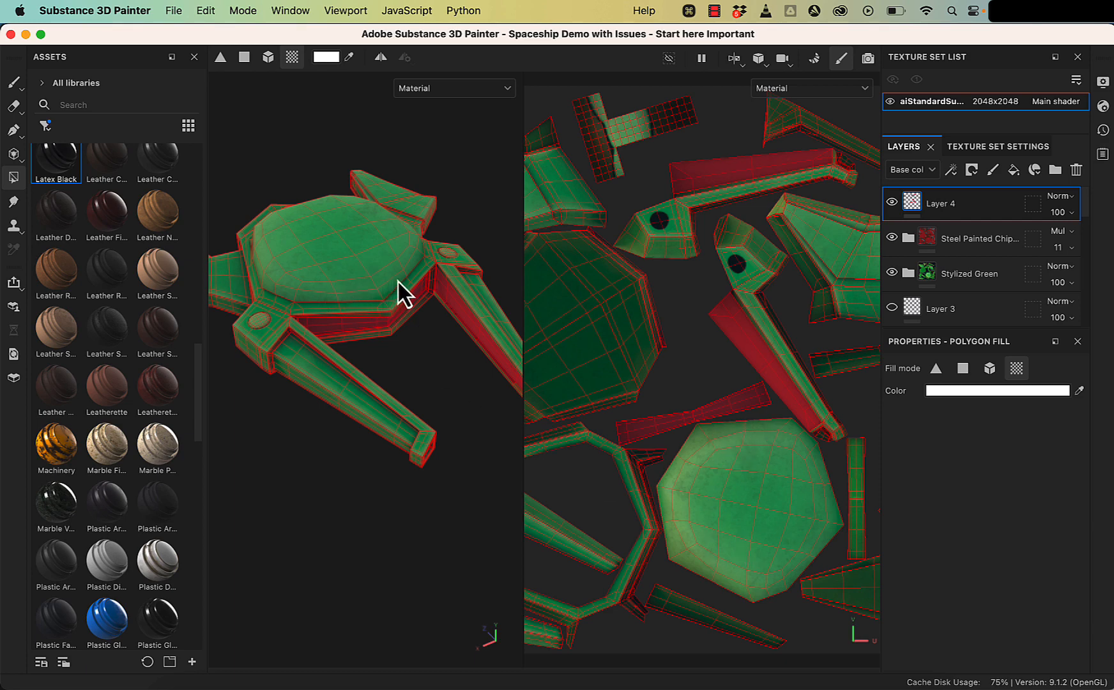
{"action": "mouse_move", "coordinate": [61, 173]}
{"action": "left_click_drag", "start_coordinate": [51, 154], "coordinate": [961, 188]}
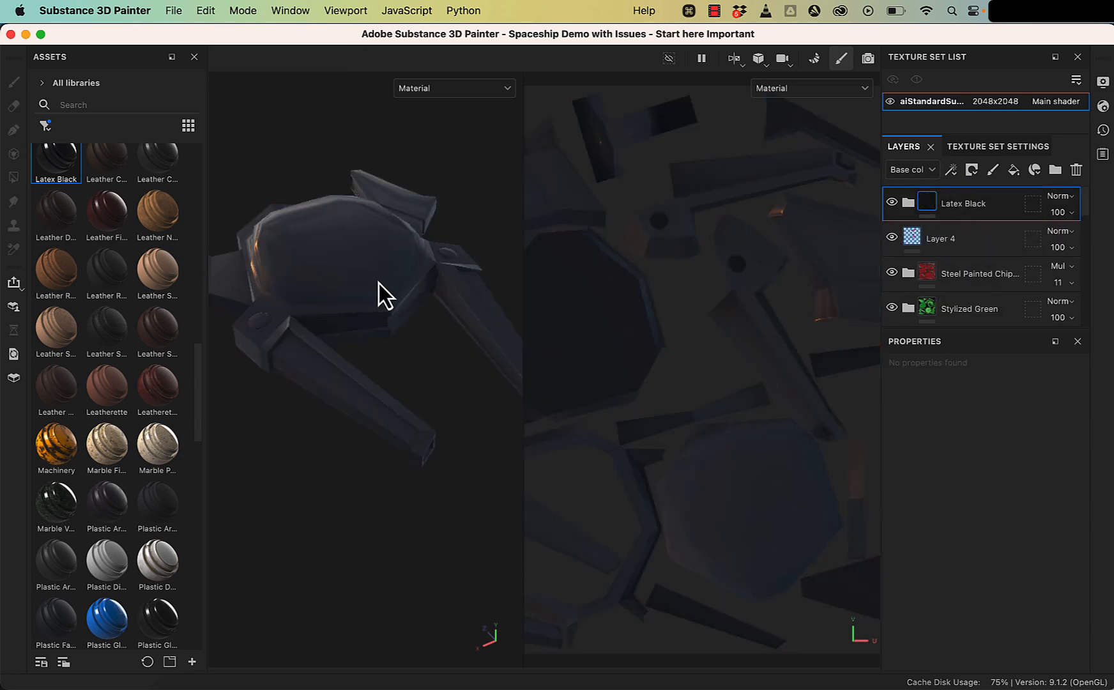
{"action": "right_click", "coordinate": [920, 202]}
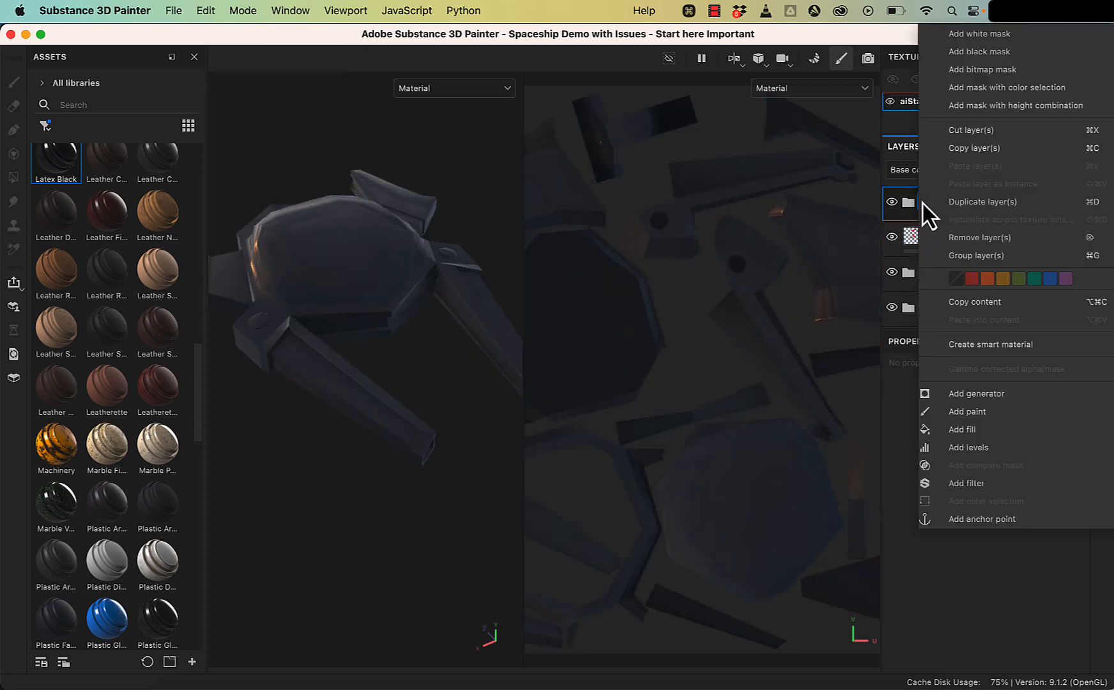
{"action": "left_click", "coordinate": [993, 55]}
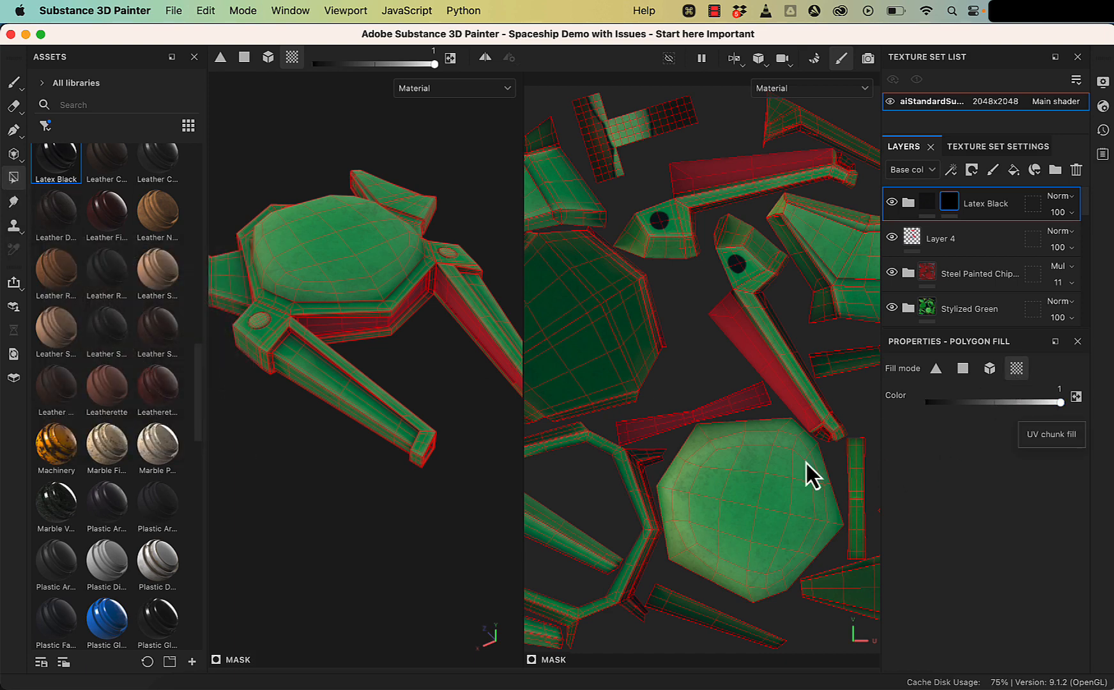
Reveal Latex Black on the spaceship's octagonal top dome by filling its UV chunk white in the mask.
{"action": "left_click", "coordinate": [831, 468]}
{"action": "left_click_drag", "start_coordinate": [785, 481], "coordinate": [784, 481]}
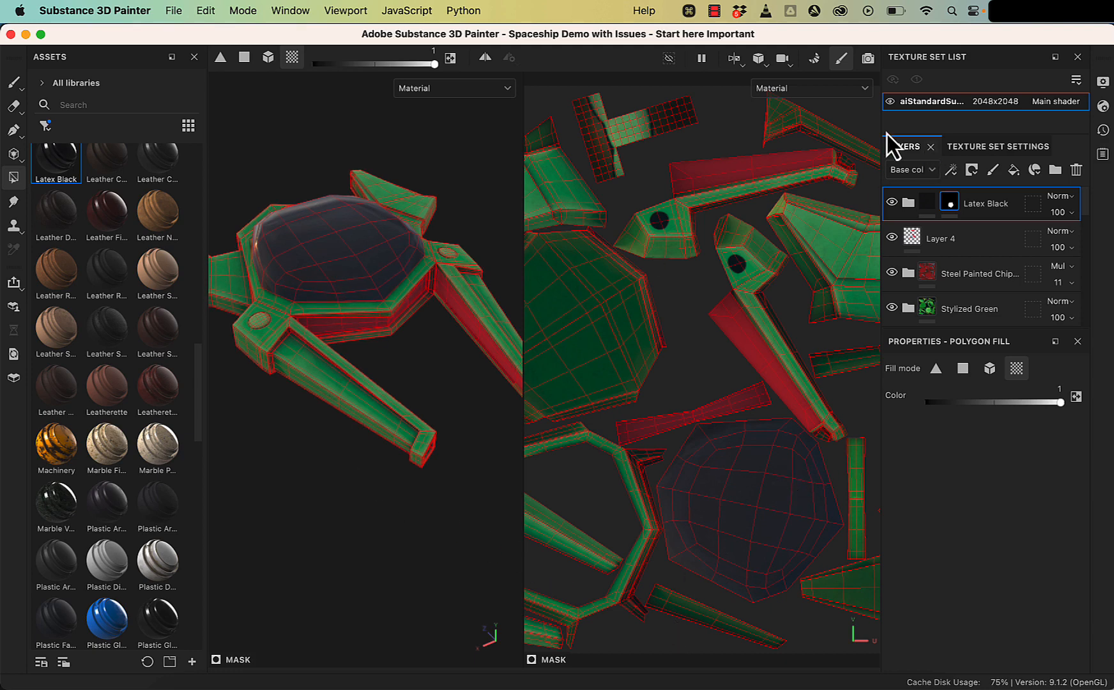
{"action": "left_click", "coordinate": [13, 82]}
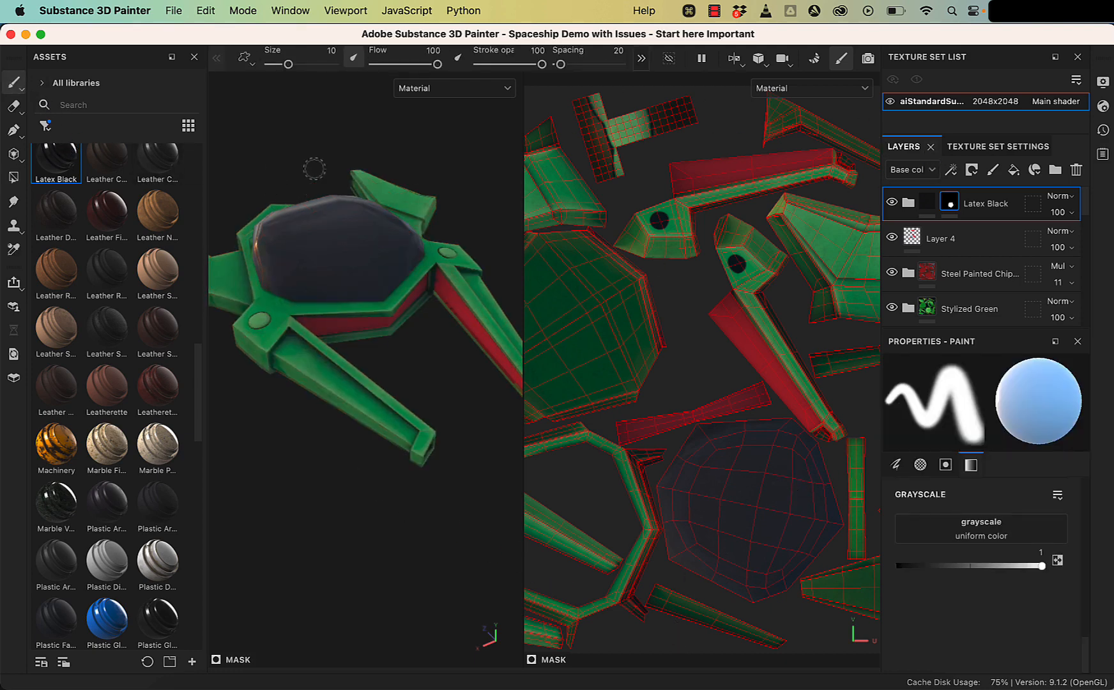
{"action": "mouse_move", "coordinate": [448, 418]}
{"action": "left_mouse_down", "text": "alt"}
{"action": "mouse_move", "coordinate": [385, 316]}
{"action": "mouse_move", "coordinate": [367, 306]}
{"action": "mouse_move", "coordinate": [659, 317]}
{"action": "mouse_move", "coordinate": [740, 368]}
{"action": "mouse_move", "coordinate": [489, 492]}
{"action": "mouse_move", "coordinate": [363, 455]}
{"action": "mouse_move", "coordinate": [385, 373]}
{"action": "mouse_move", "coordinate": [455, 347]}
{"action": "left_mouse_up", "text": "alt"}
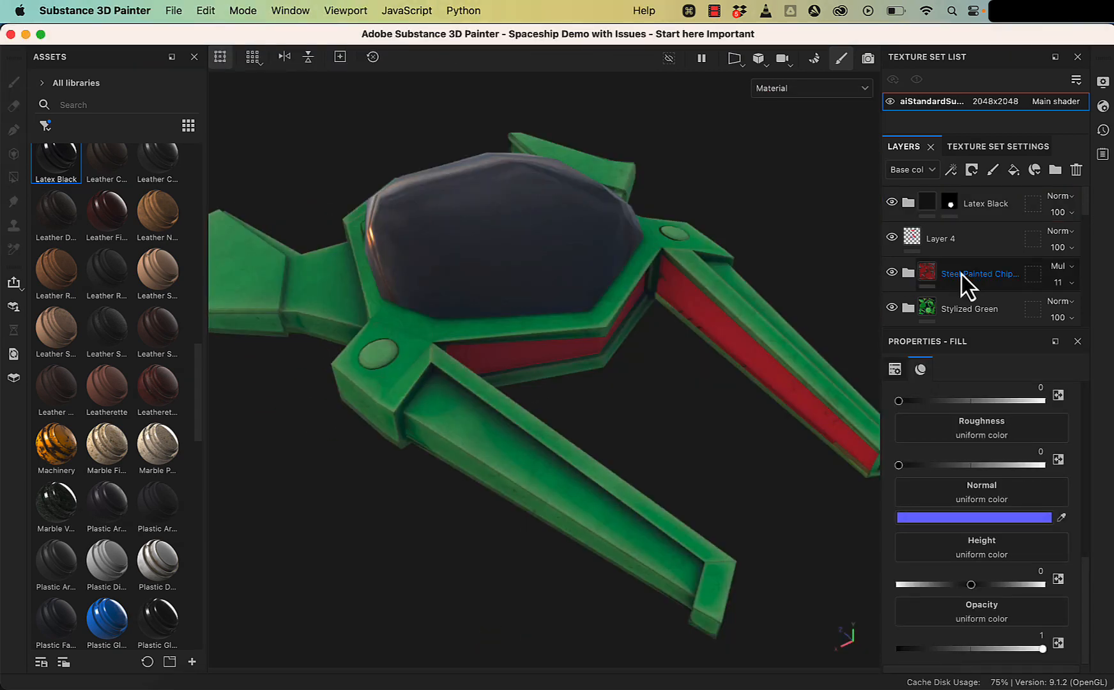
Expand the Latex Black group and enlarge the layer list to show its sublayers.
{"action": "left_click", "coordinate": [928, 206]}
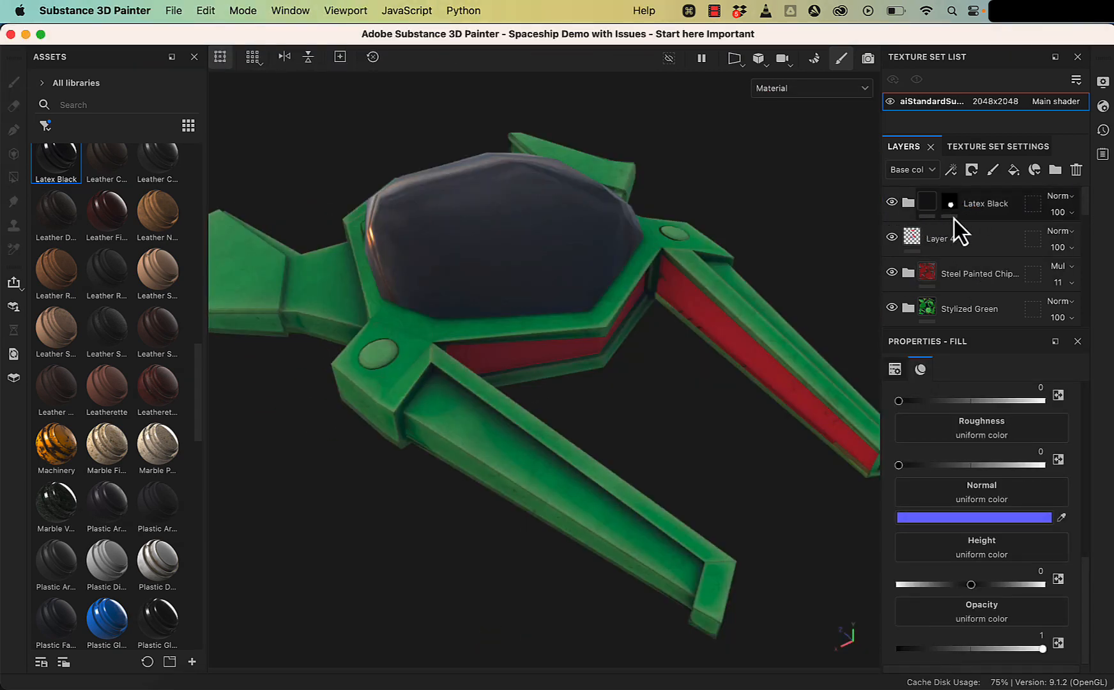
{"action": "left_click", "coordinate": [979, 206]}
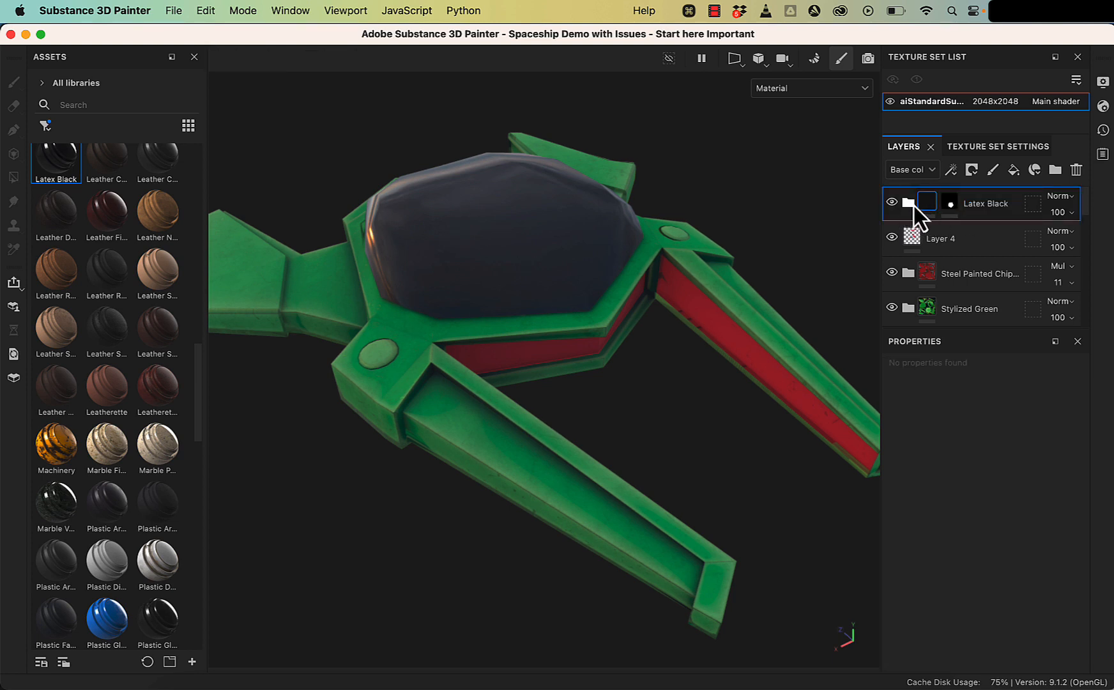
{"action": "left_click", "coordinate": [908, 203]}
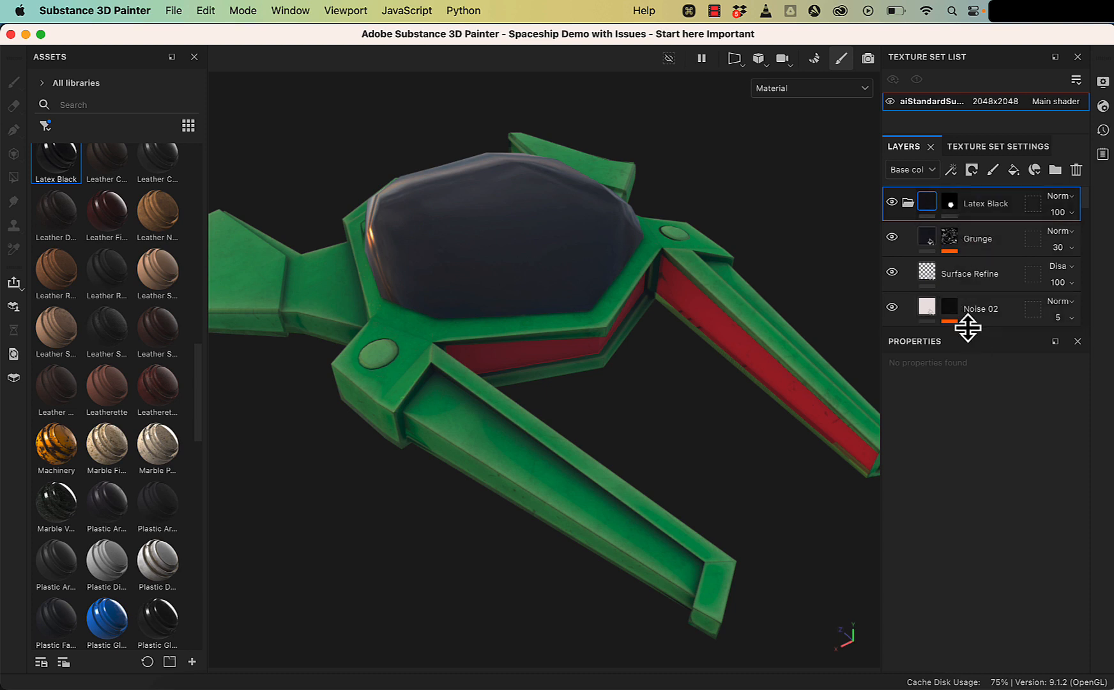
{"action": "left_click_drag", "start_coordinate": [967, 324], "coordinate": [996, 447]}
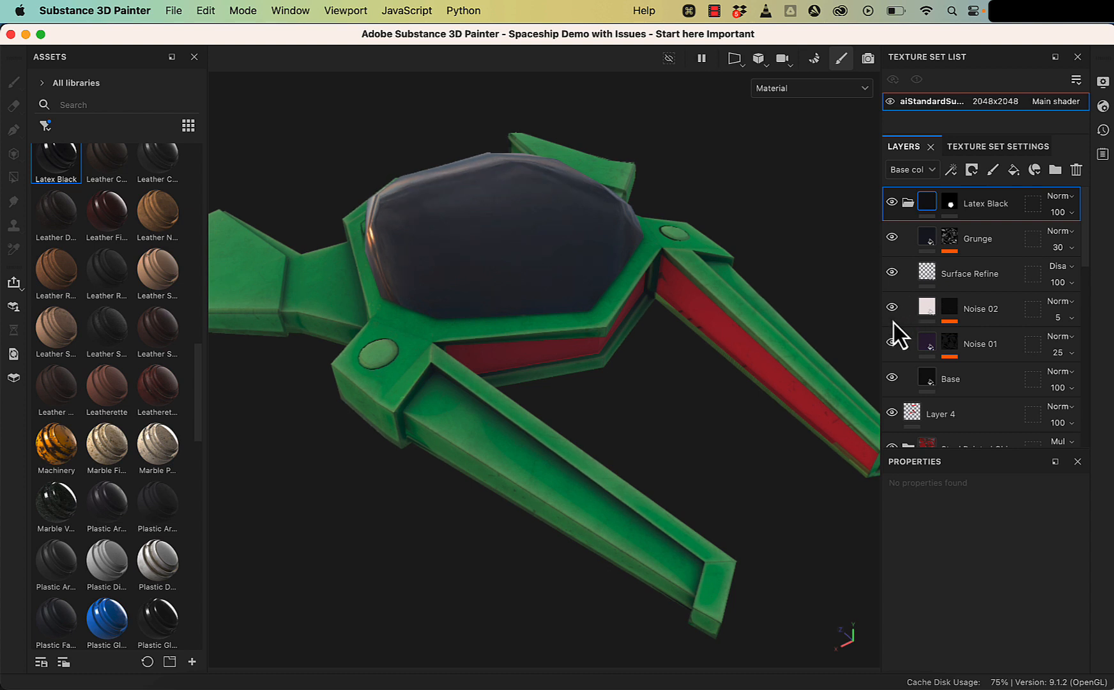
Set the base color of the Latex Black group's Base layer to dark blue, hex 112558.
{"action": "left_click", "coordinate": [936, 385]}
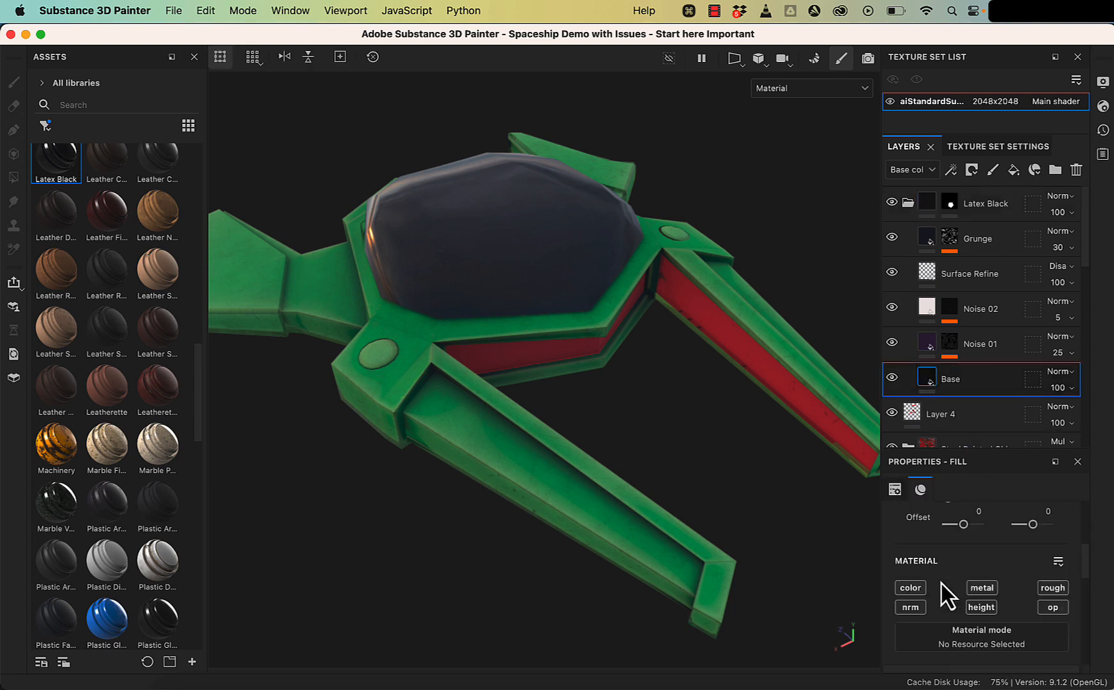
{"action": "scroll", "coordinate": [943, 583], "scroll_direction": "down", "scroll_amount": 5}
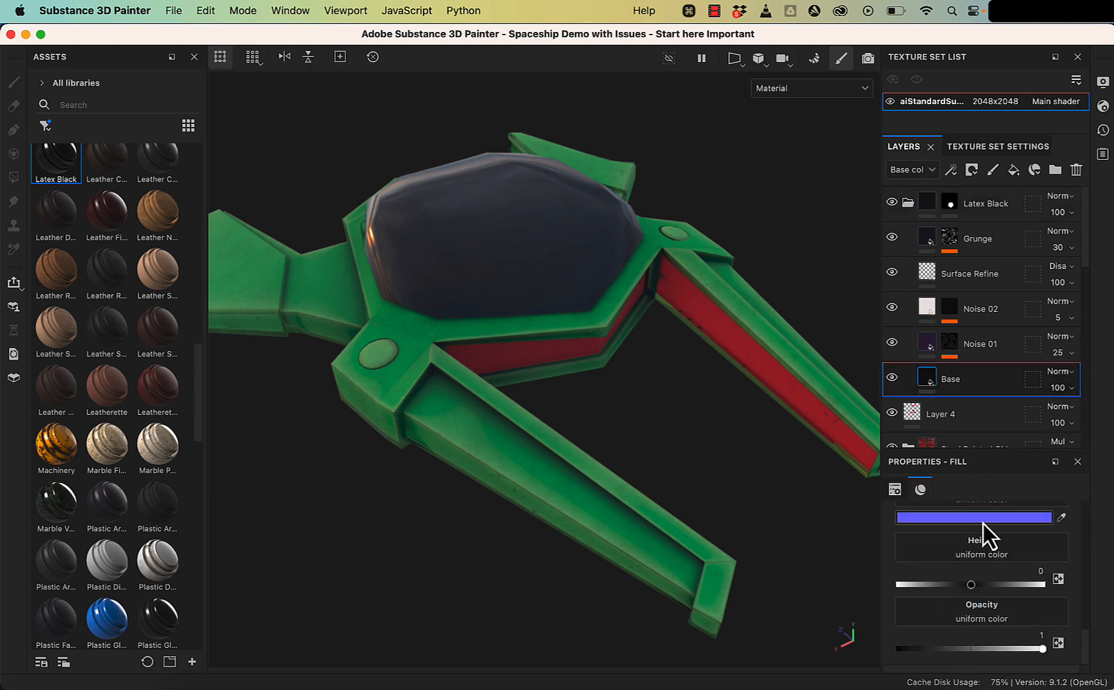
{"action": "scroll", "coordinate": [977, 543], "scroll_direction": "up", "scroll_amount": 3}
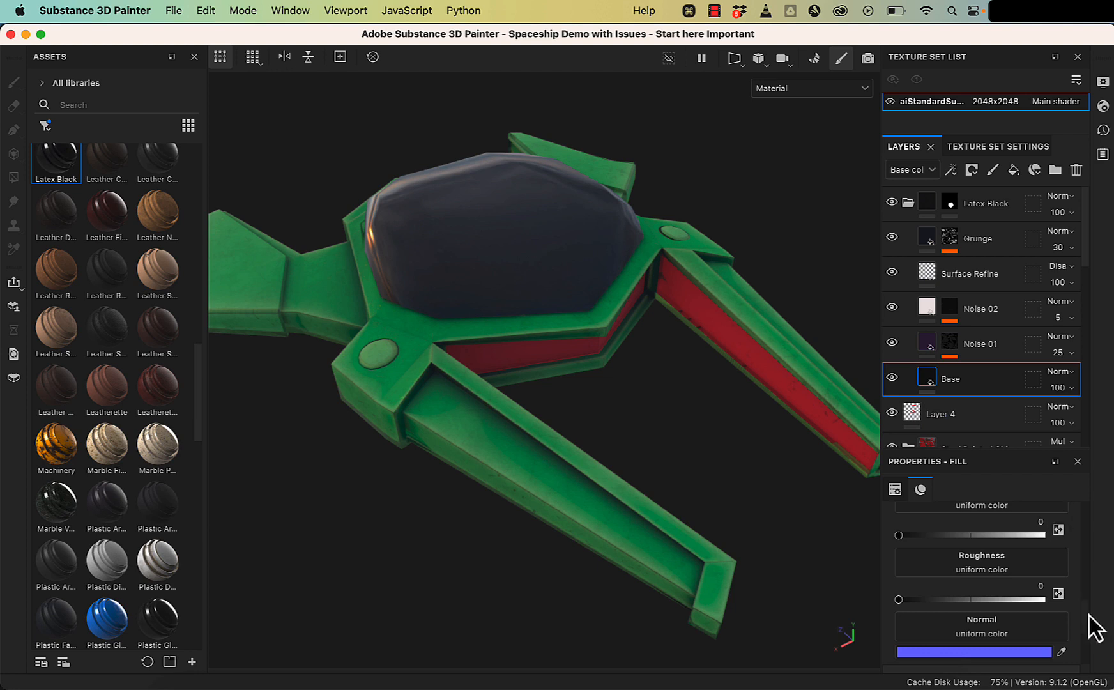
{"action": "left_click_drag", "start_coordinate": [1088, 627], "coordinate": [1088, 588]}
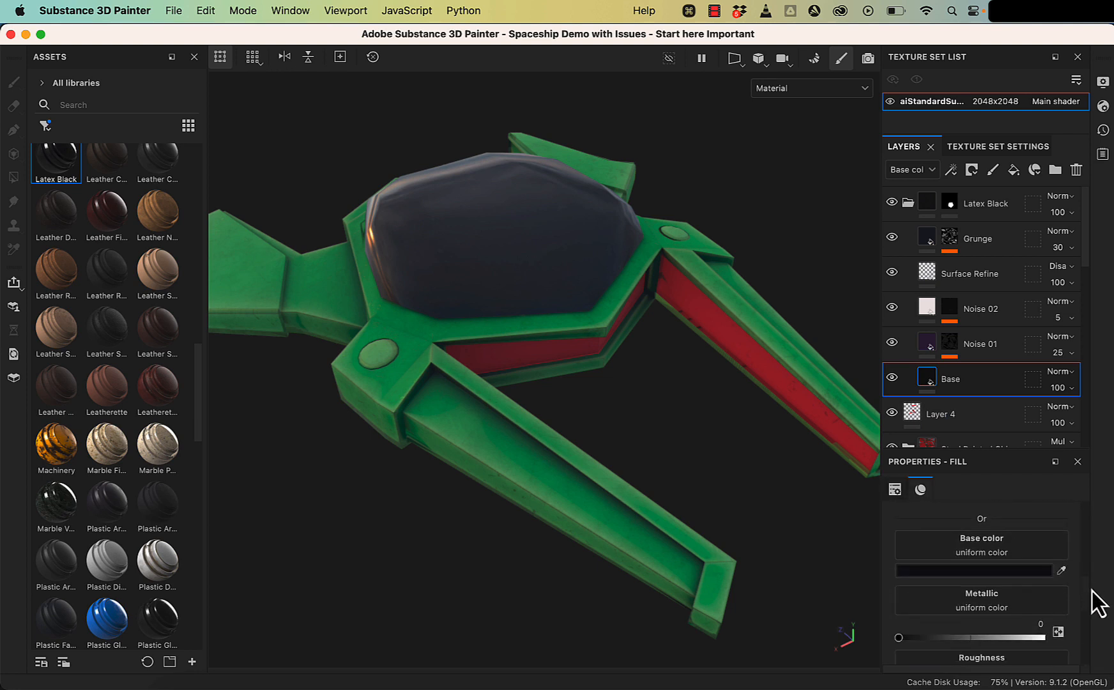
{"action": "left_click", "coordinate": [965, 569]}
{"action": "left_click", "coordinate": [907, 343]}
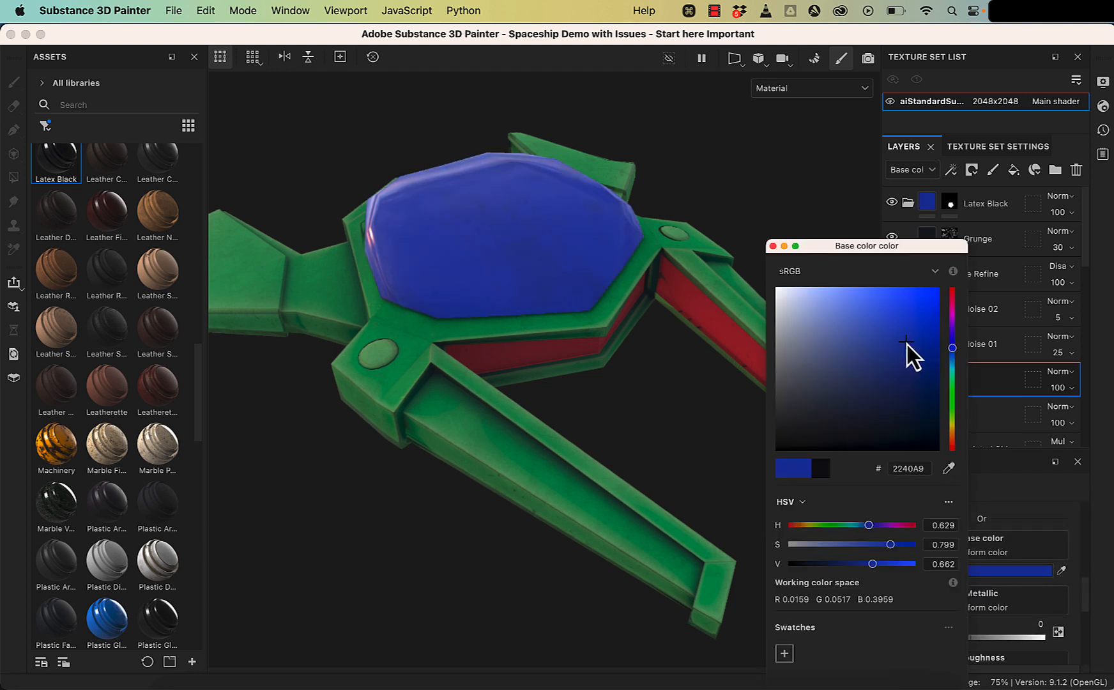
{"action": "mouse_move", "coordinate": [952, 342]}
{"action": "left_mouse_down"}
{"action": "mouse_move", "coordinate": [956, 387]}
{"action": "mouse_move", "coordinate": [958, 351]}
{"action": "left_mouse_up"}
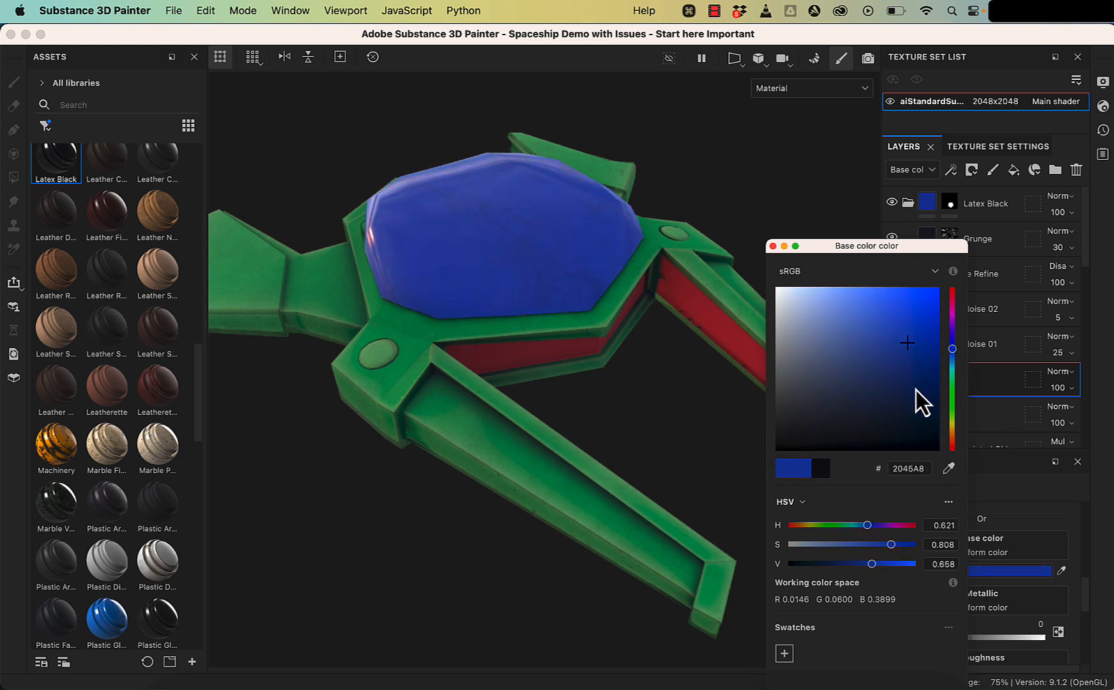
{"action": "left_click_drag", "start_coordinate": [916, 390], "coordinate": [906, 395]}
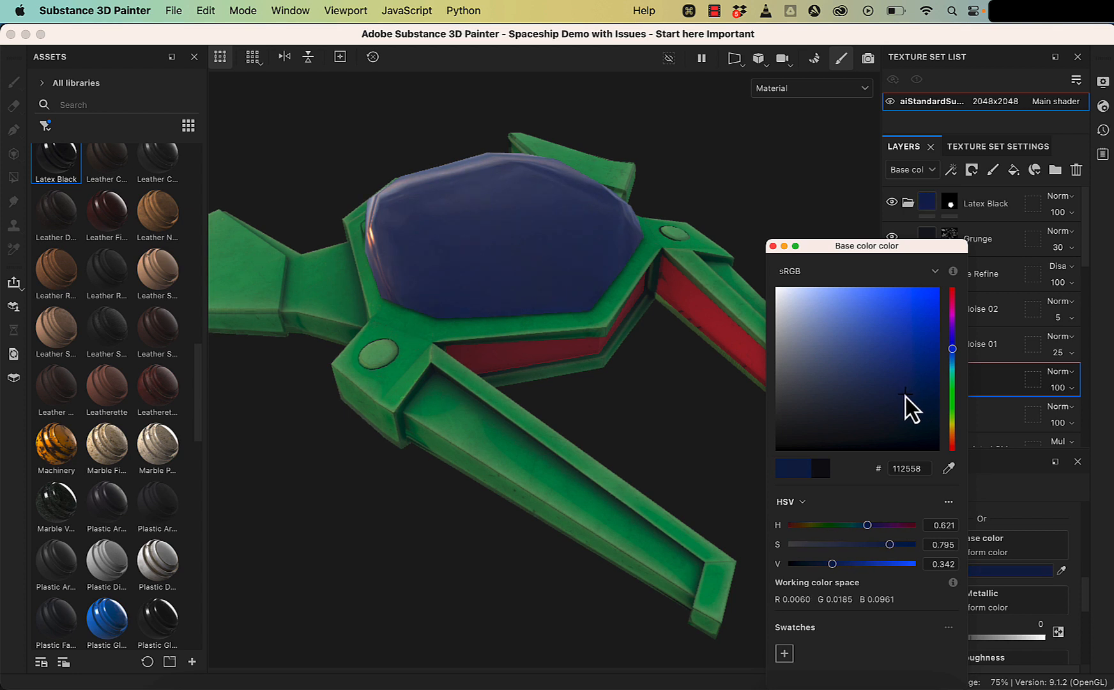
{"action": "left_click", "coordinate": [773, 247]}
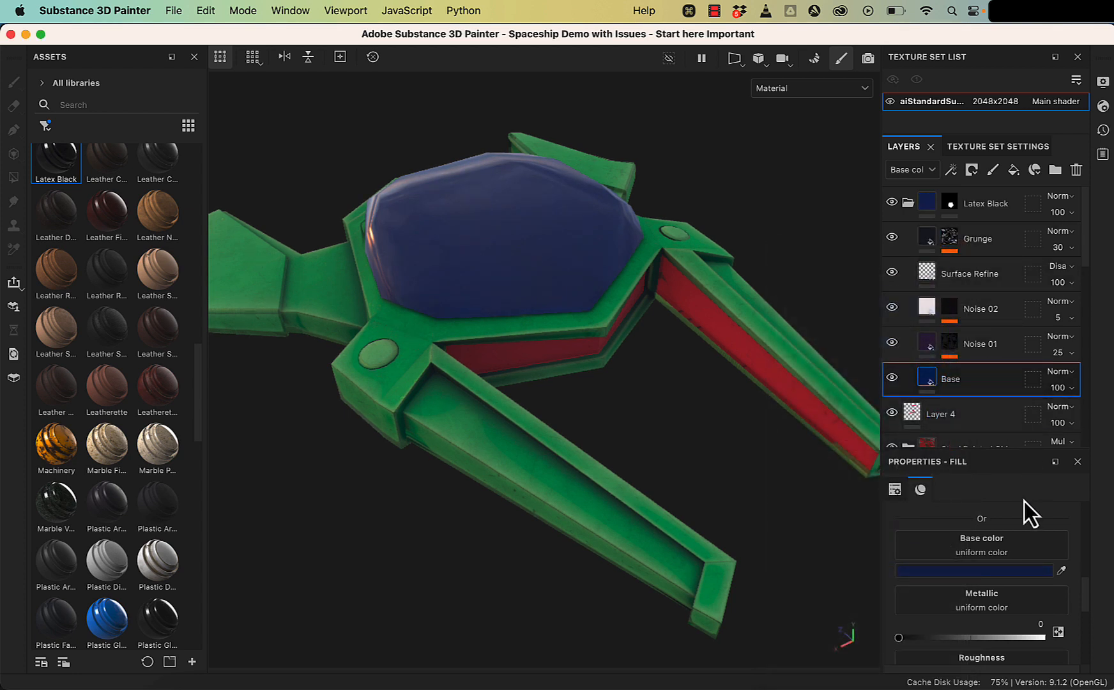
Lower the Base layer's material opacity to 0.58 and collapse the Latex Black group.
{"action": "scroll", "coordinate": [1012, 533], "scroll_direction": "up", "scroll_amount": 5}
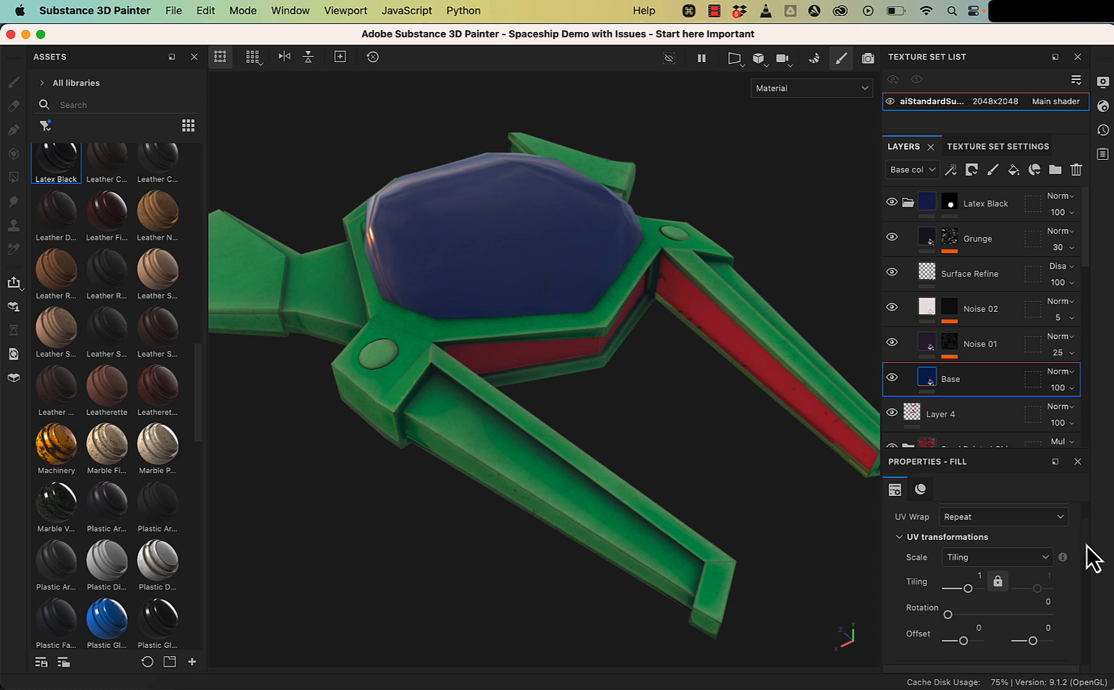
{"action": "left_click_drag", "start_coordinate": [1086, 544], "coordinate": [1085, 578]}
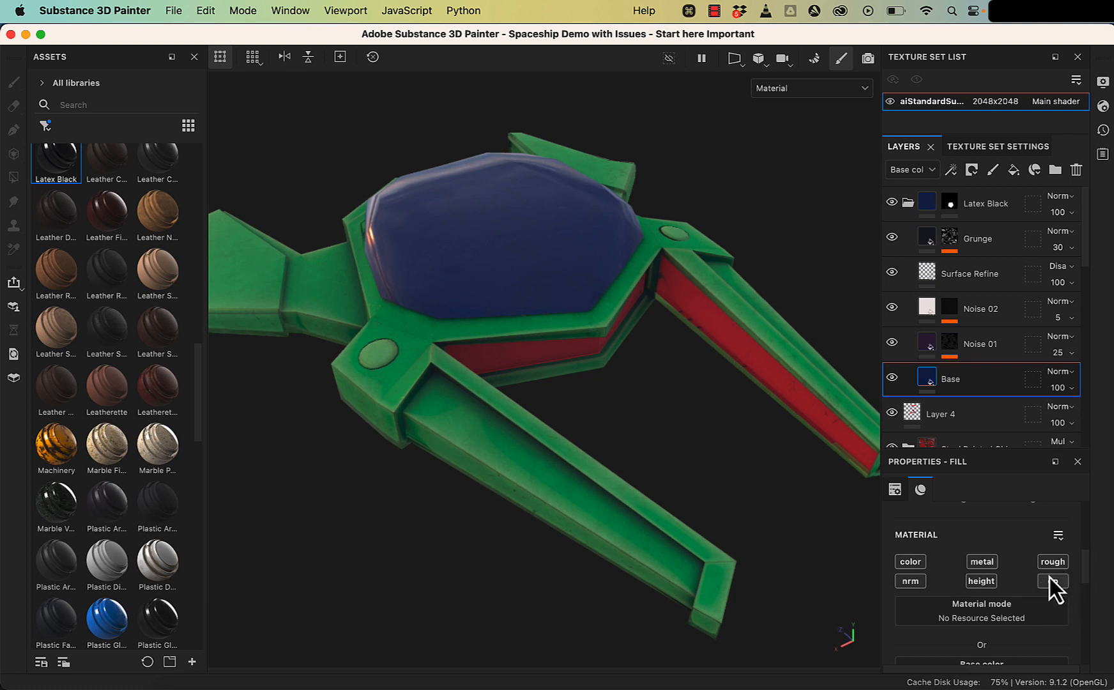
{"action": "left_click_drag", "start_coordinate": [1083, 559], "coordinate": [1093, 642]}
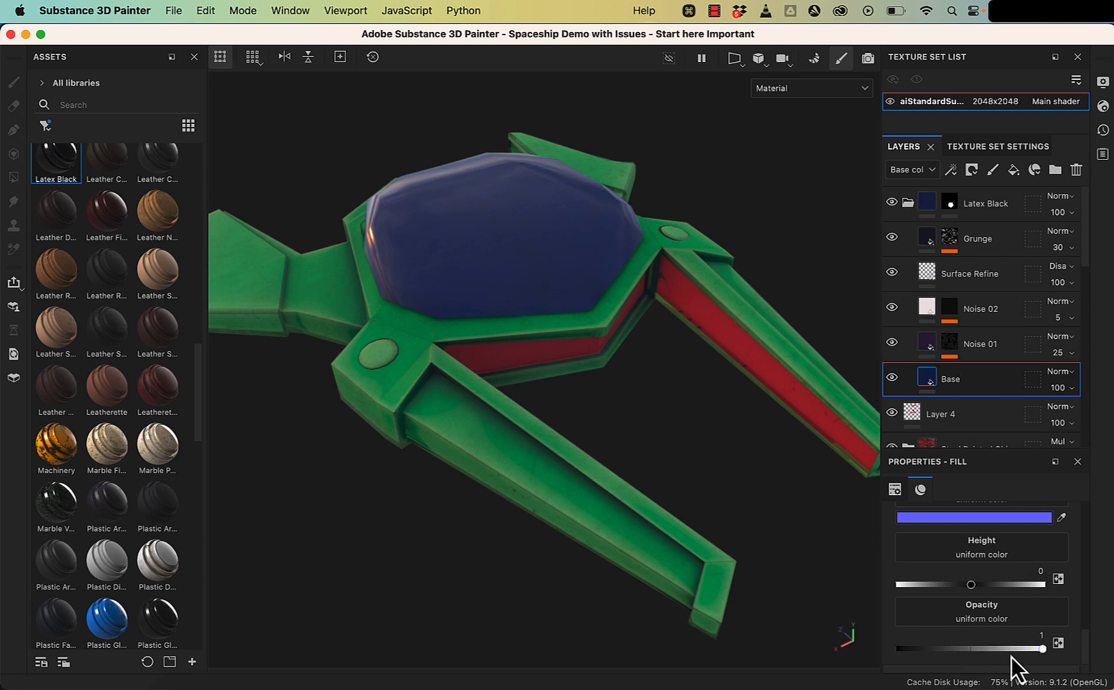
{"action": "left_click_drag", "start_coordinate": [1042, 648], "coordinate": [1035, 649]}
{"action": "left_click_drag", "start_coordinate": [1043, 649], "coordinate": [983, 654]}
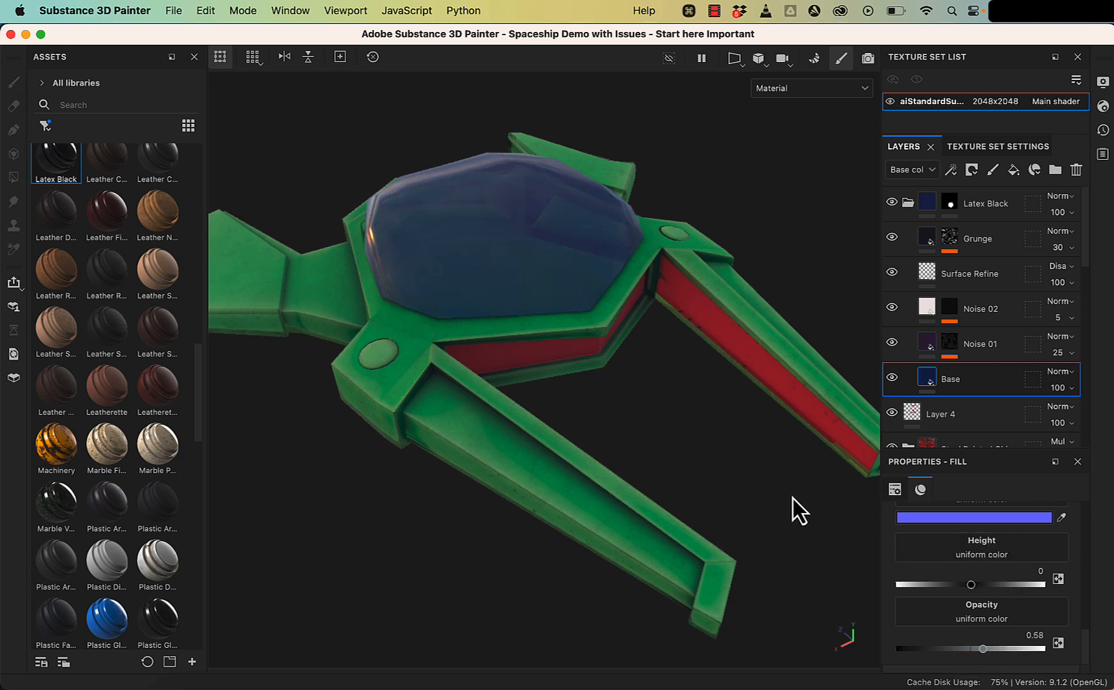
{"action": "left_click_drag", "start_coordinate": [793, 498], "coordinate": [807, 425], "text": "alt"}
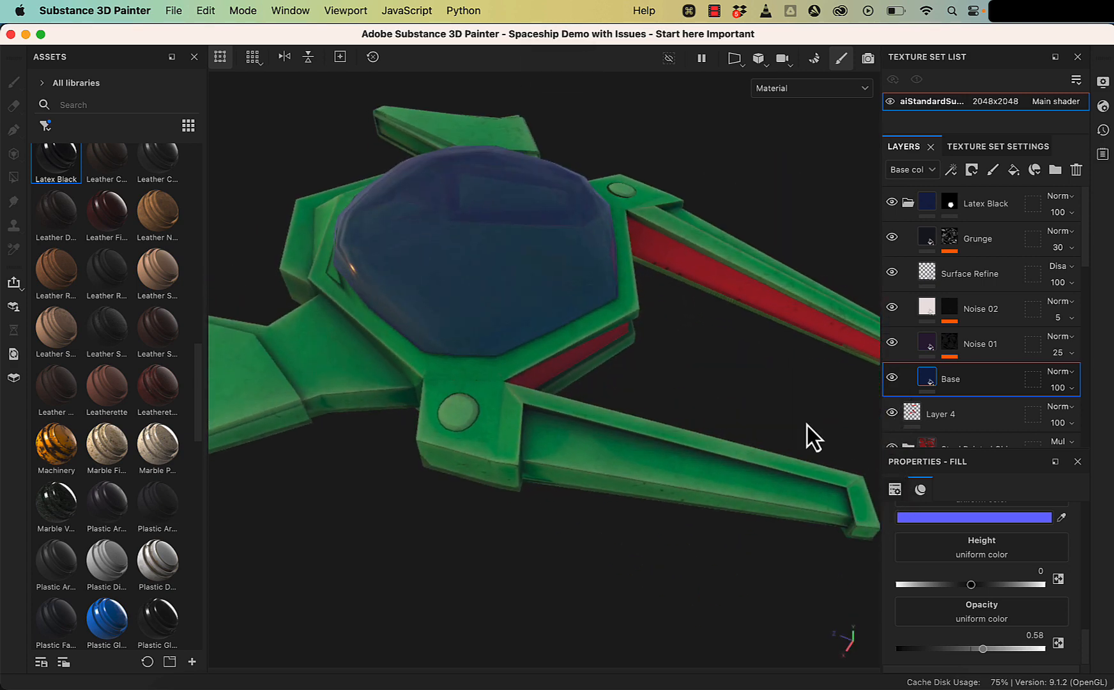
{"action": "right_click_drag", "start_coordinate": [791, 398], "coordinate": [773, 359], "text": "alt"}
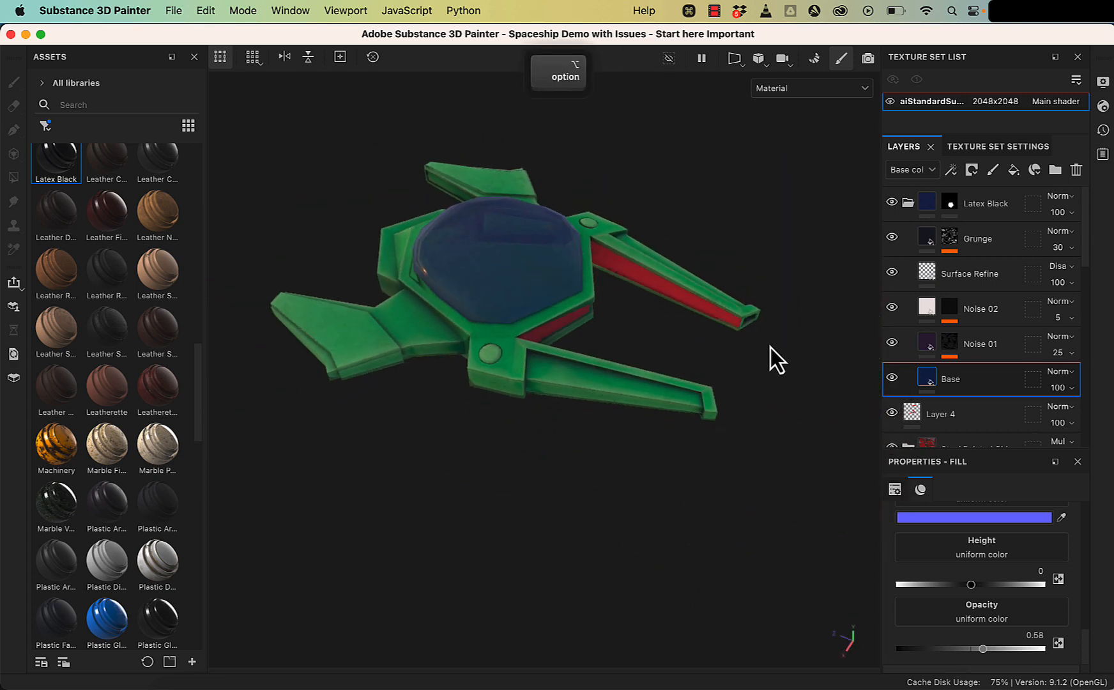
{"action": "left_click_drag", "start_coordinate": [774, 358], "coordinate": [735, 313], "text": "alt"}
{"action": "left_click", "coordinate": [908, 203]}
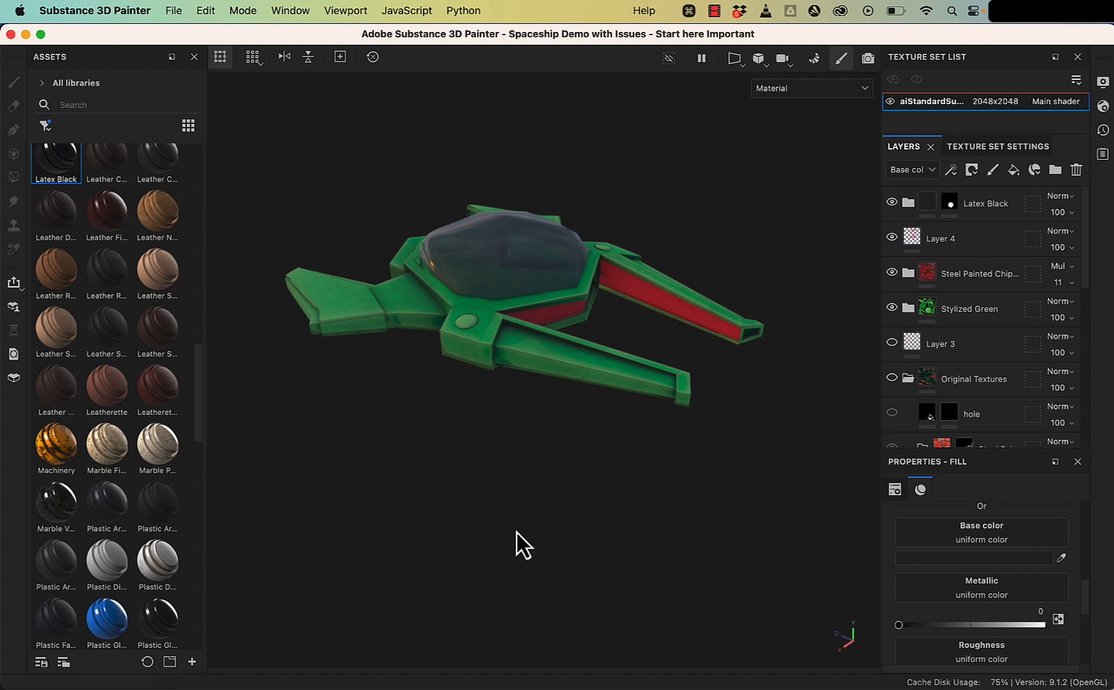